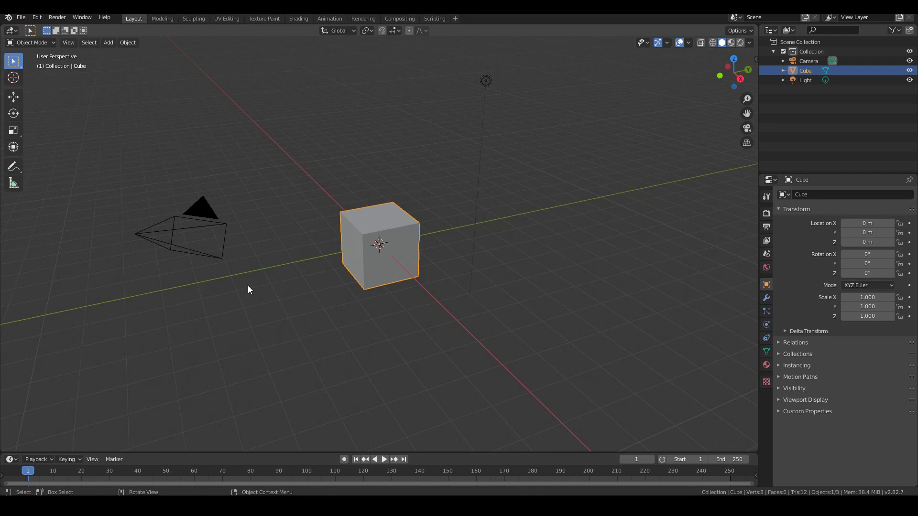
Delete the default cube, camera and light from the scene.
middle_drag(226, 288, 551, 299)
click(551, 298)
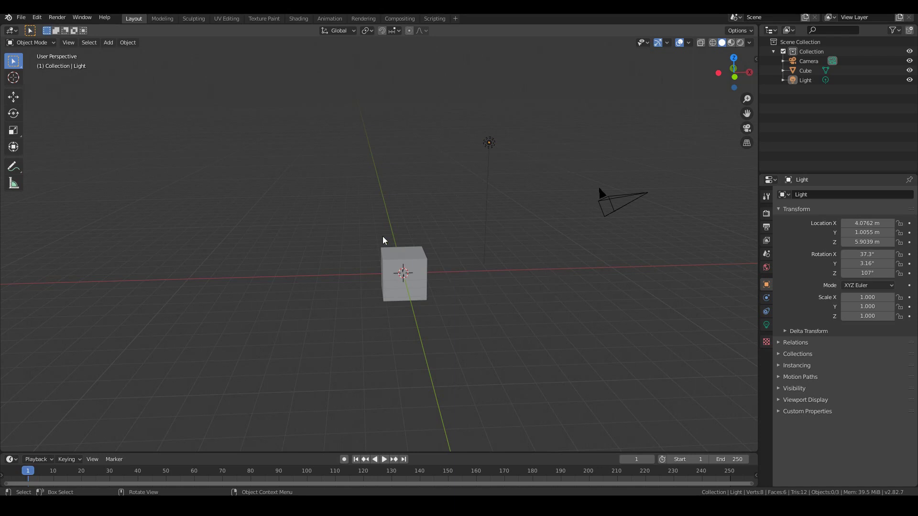
click(89, 43)
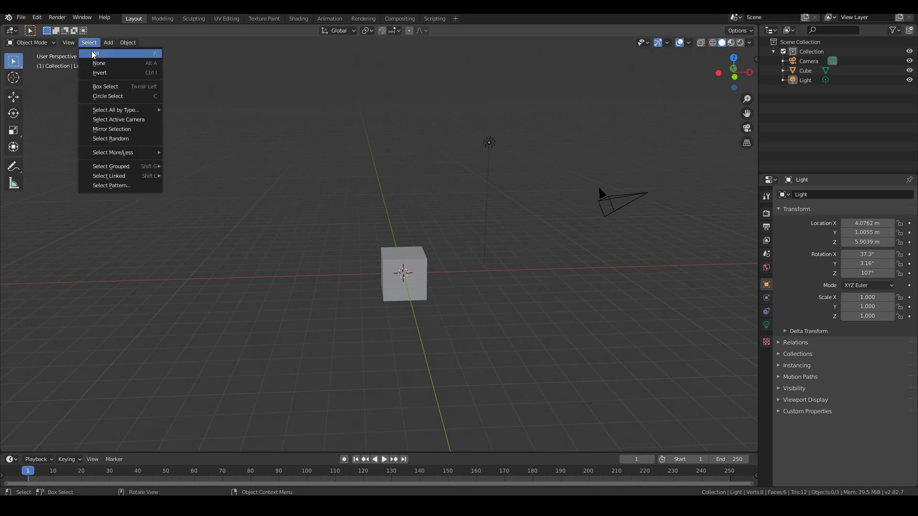
click(93, 53)
click(128, 42)
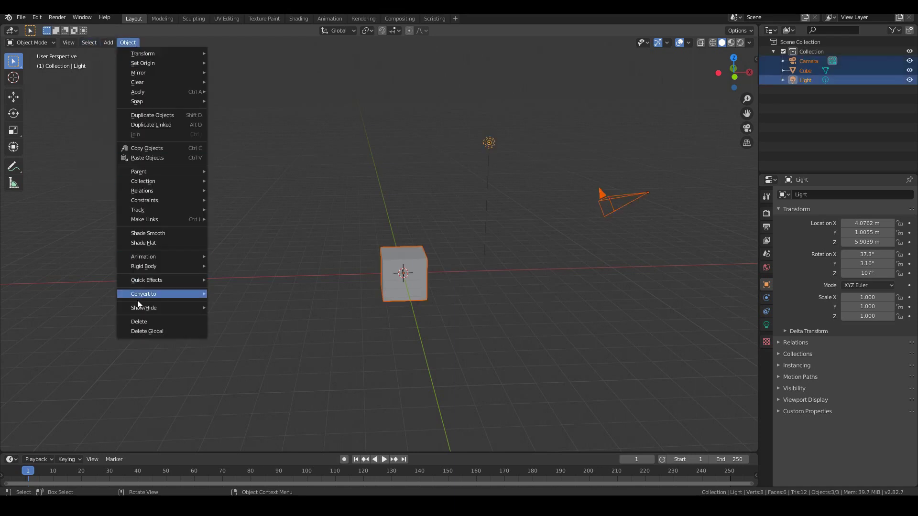
click(142, 319)
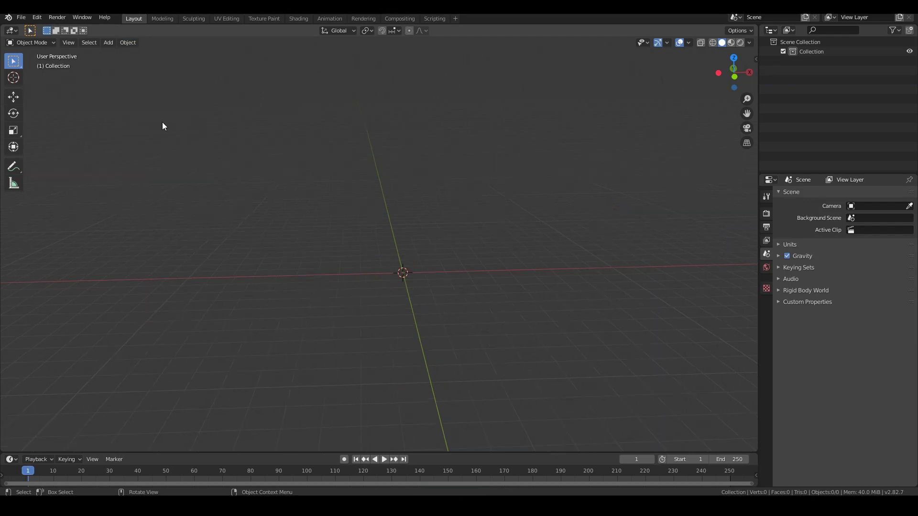
Add a UV sphere with 32 segments, 16 rings and 1 m radius at the origin.
click(108, 43)
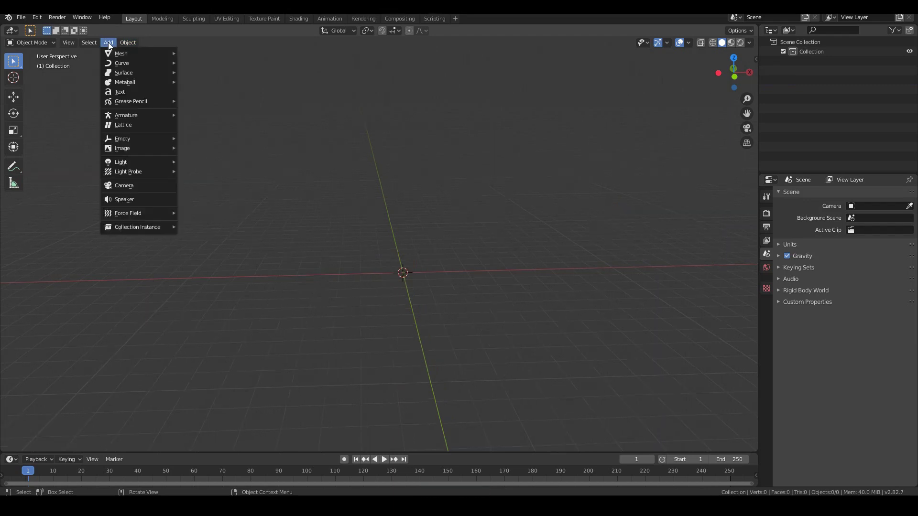
mouse_move(111, 51)
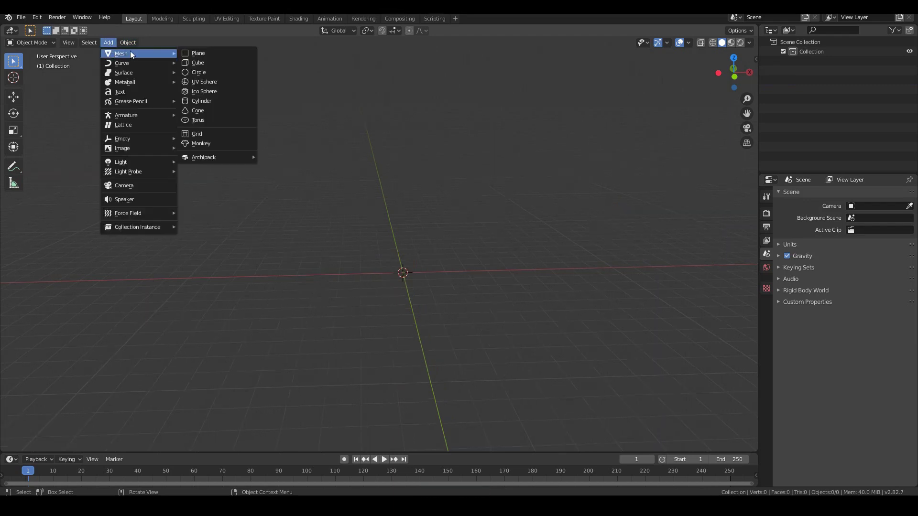
click(210, 82)
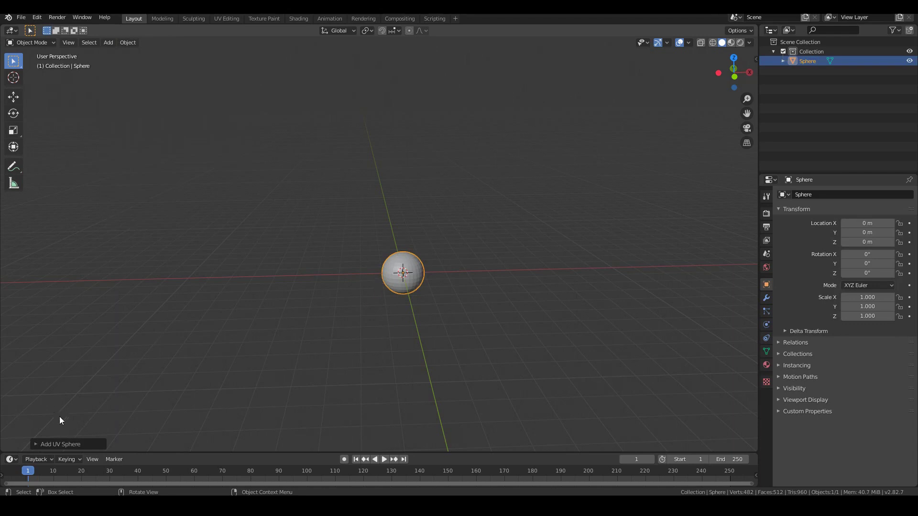
click(38, 442)
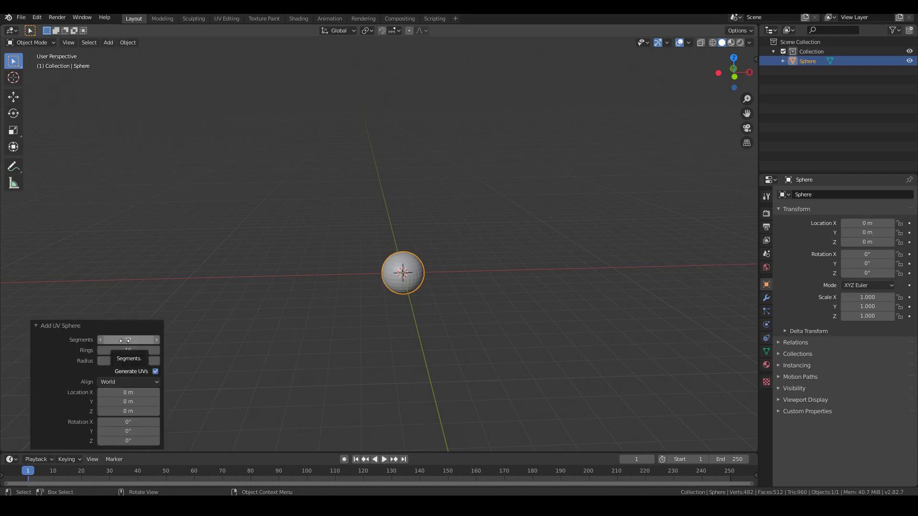
scroll(462, 274, up, 3)
Enter Edit Mode on the sphere and view it from the Right viewpoint.
mouse_move(461, 275)
middle_down()
mouse_move(445, 260)
mouse_move(456, 260)
middle_up()
key(Tab)
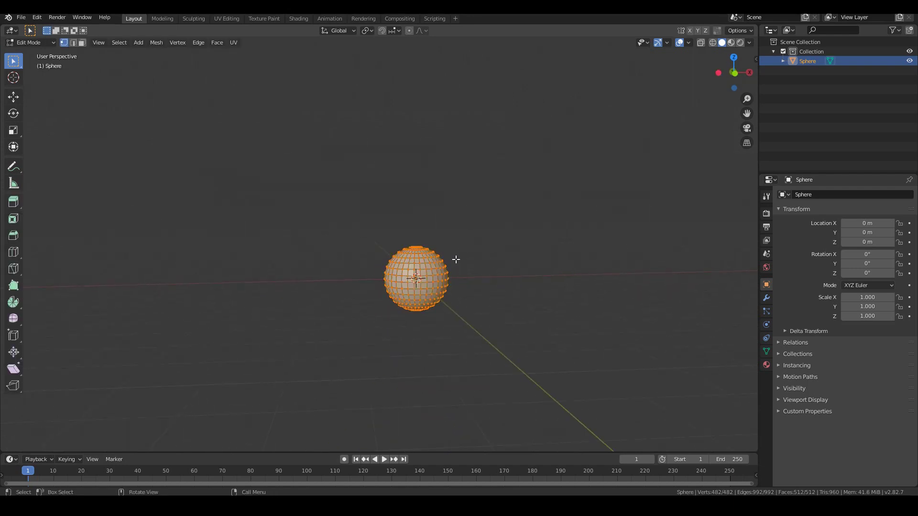
key(KP_3)
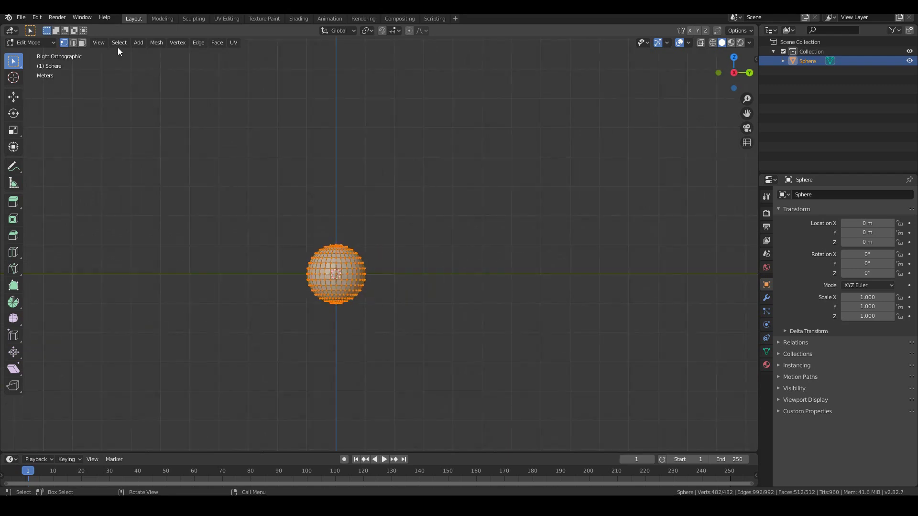
click(99, 42)
mouse_move(126, 151)
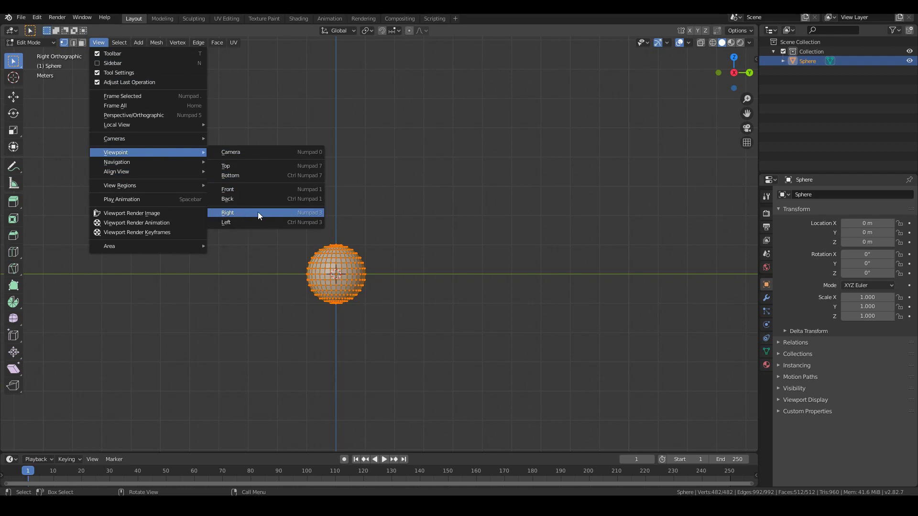
click(306, 213)
scroll(458, 310, up, 2)
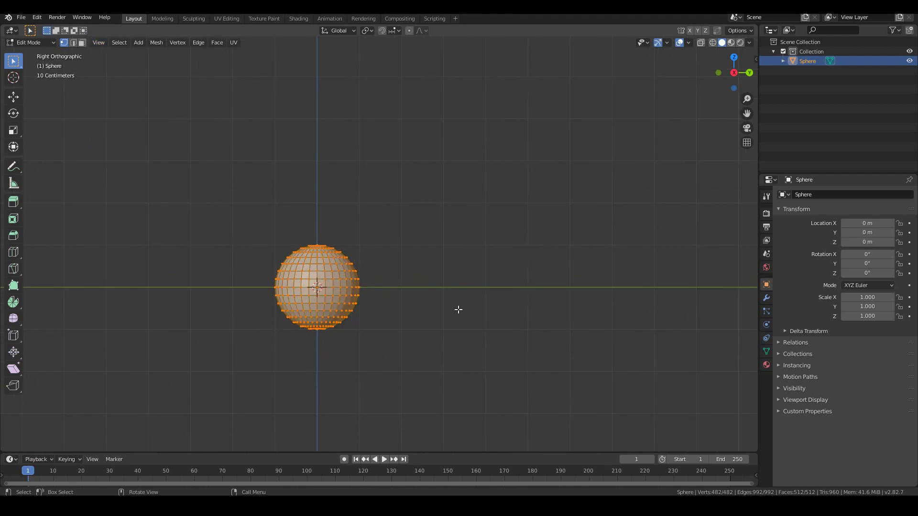
Rotate the mesh 90° with R 90, then zoom in on the Front view.
text(r90)
key(Return)
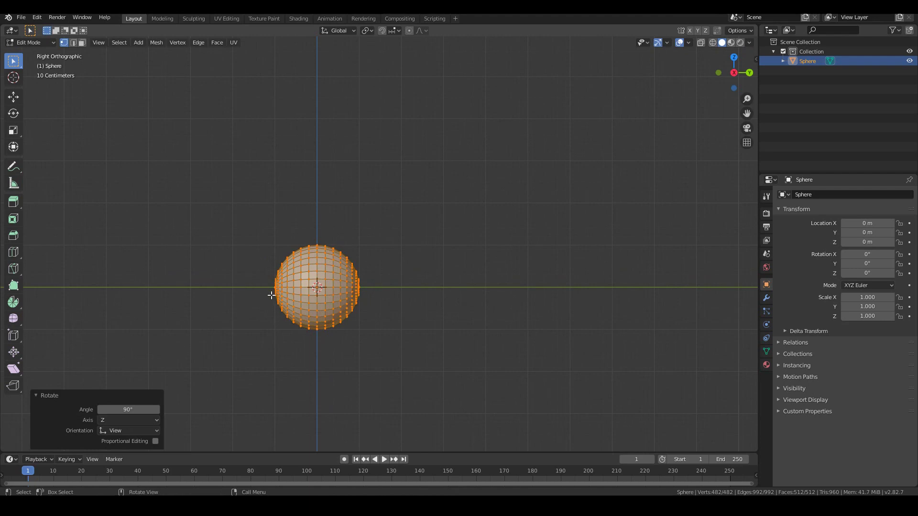
key(KP_1)
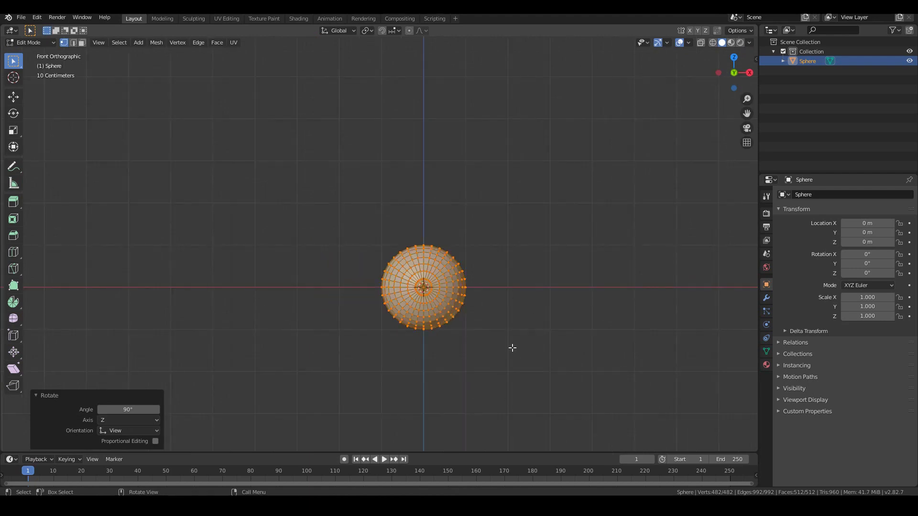
scroll(536, 309, up, 3)
shift+middle_drag(568, 308, 542, 271)
scroll(429, 300, up, 3)
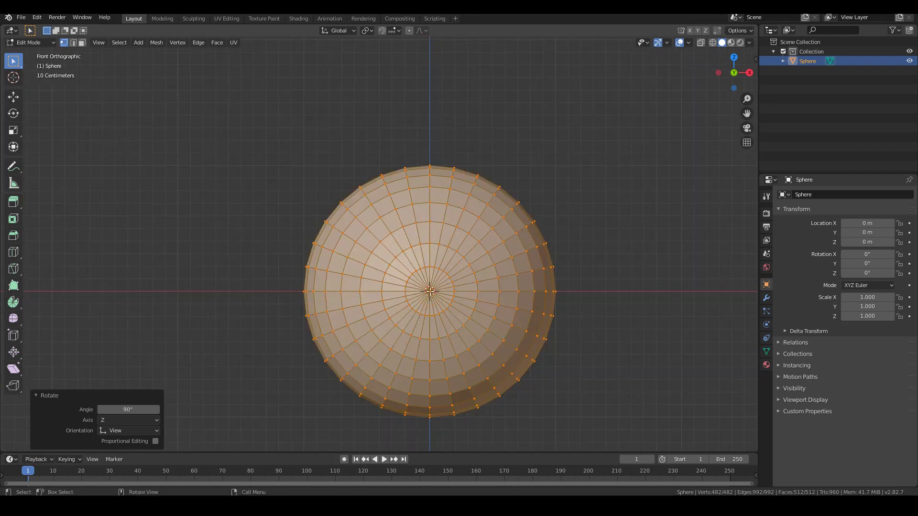
Select the front pole vertex and grow the selection by two rings.
click(429, 291)
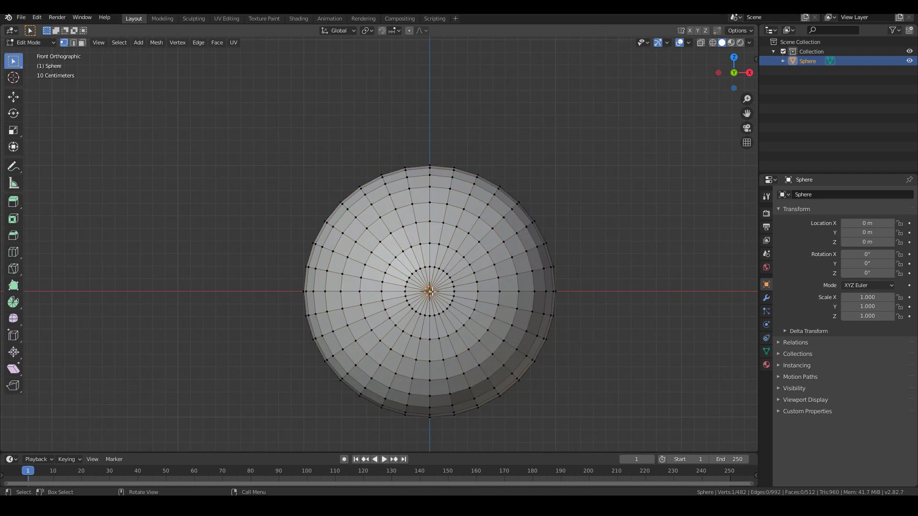
key(ctrl+KP_Add)
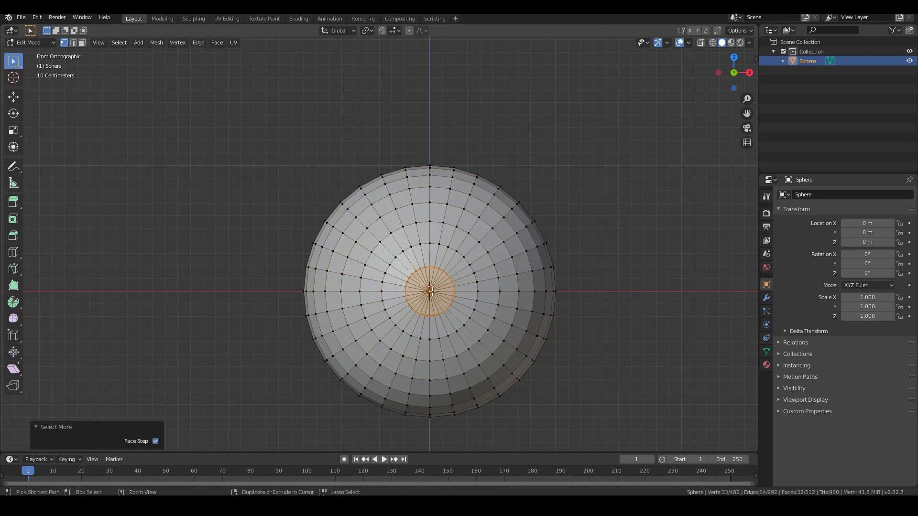
key(ctrl+KP_Add)
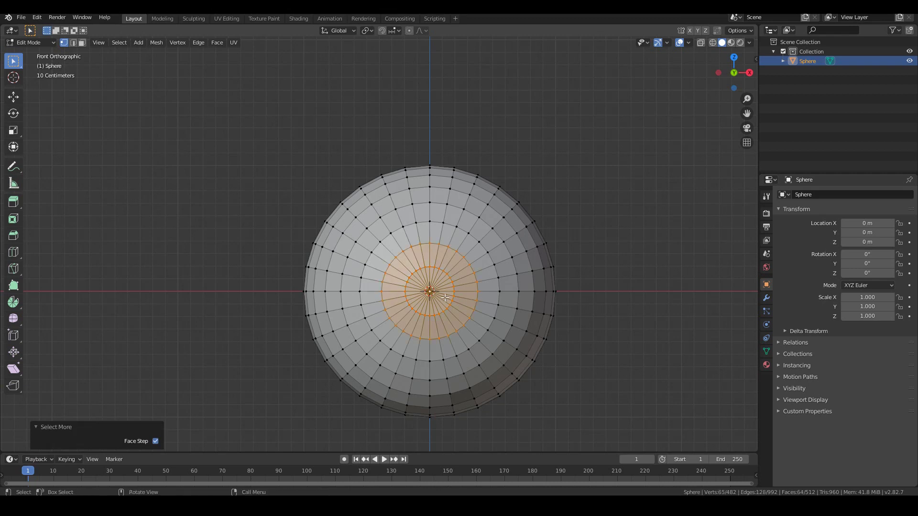
In Right view, scale the selected cap by -1 along Y to flatten it.
middle_drag(289, 297, 304, 303)
key(KP_3)
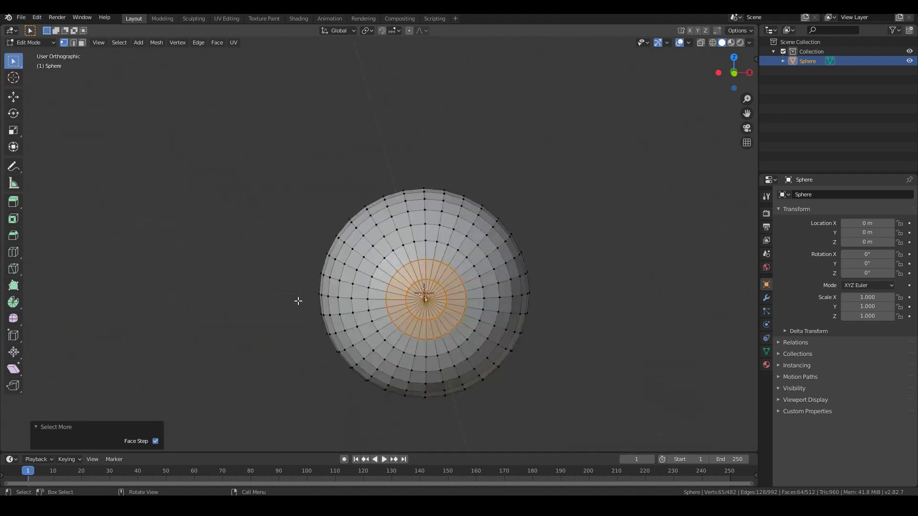
key(s)
key(y)
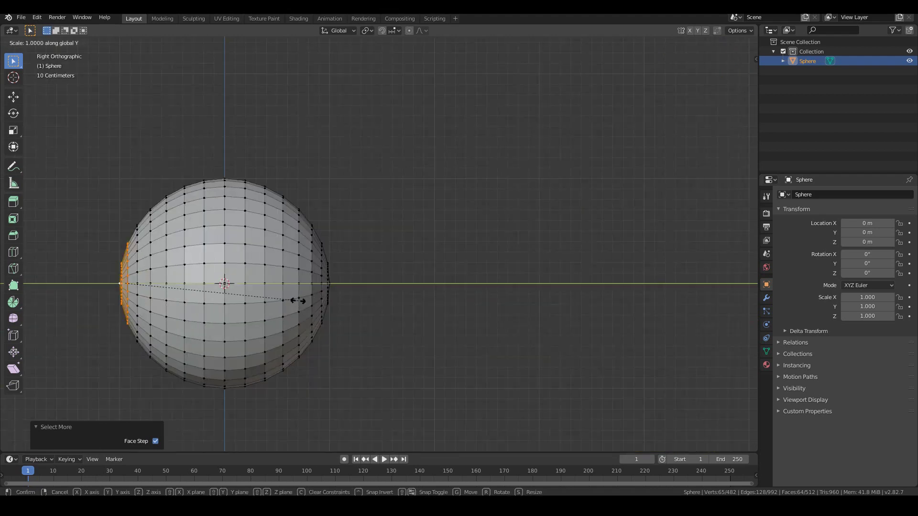
text(-1)
key(Return)
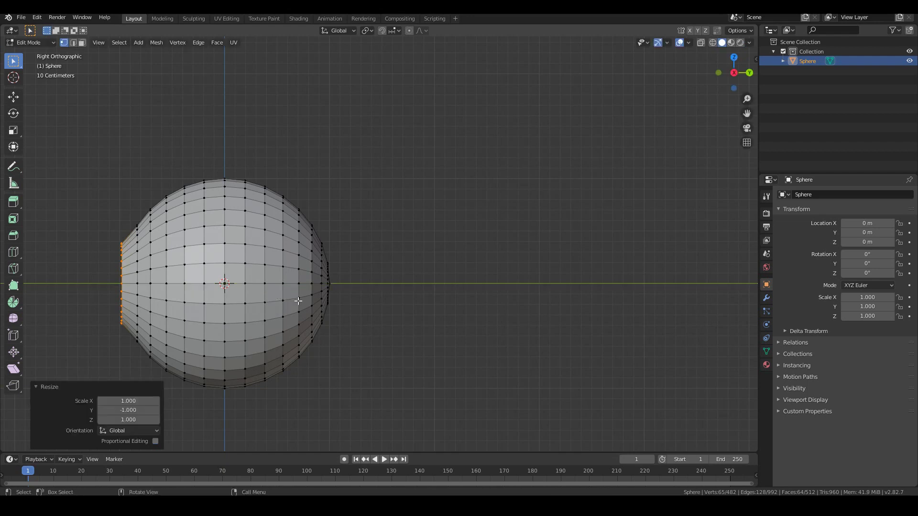
middle_drag(298, 300, 239, 306)
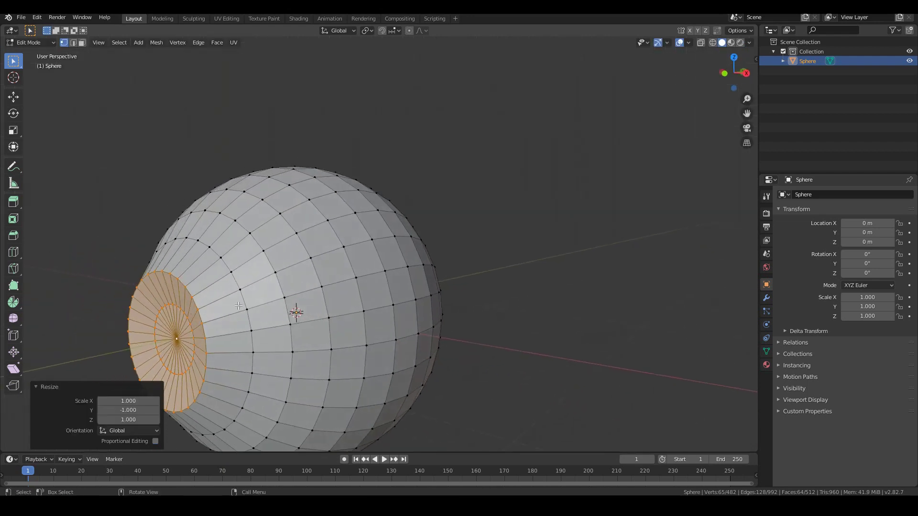
key(KP_3)
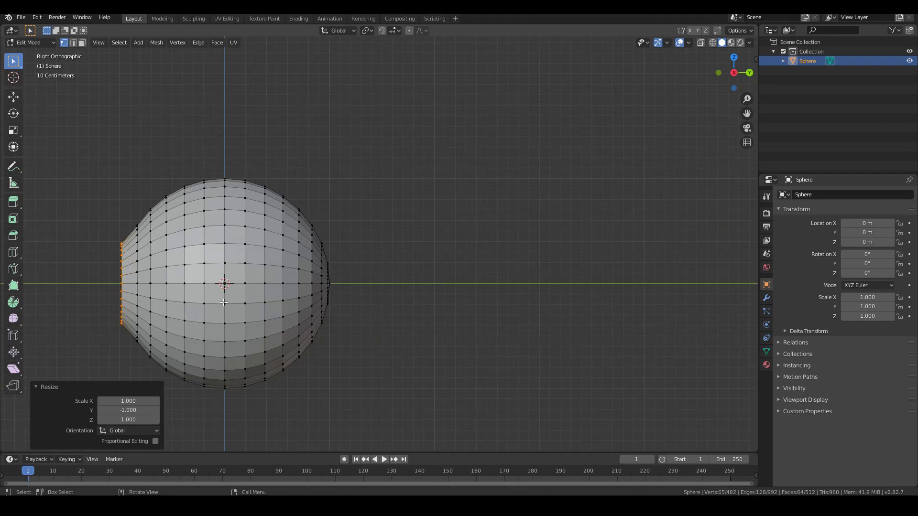
Move the front disc inward along Y, settling on a 0.0677 m recess.
key(g)
key(y)
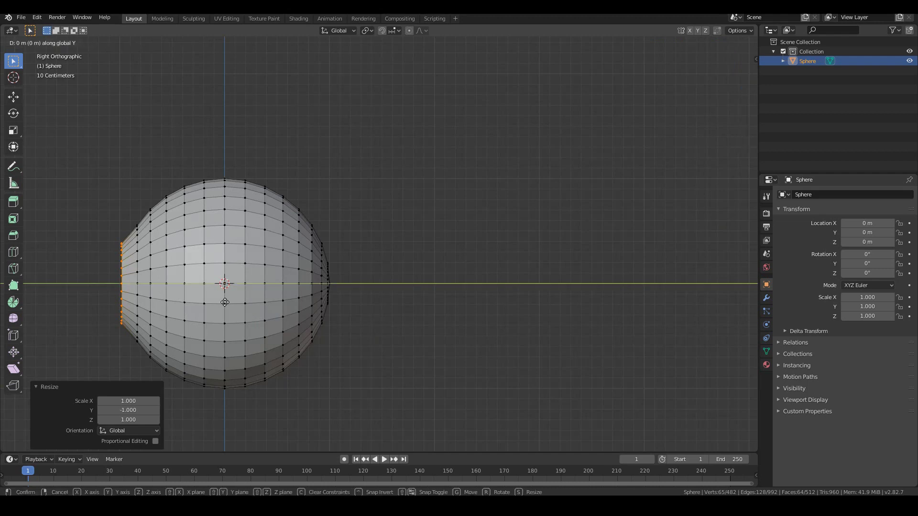
click(246, 303)
middle_drag(245, 303, 593, 329)
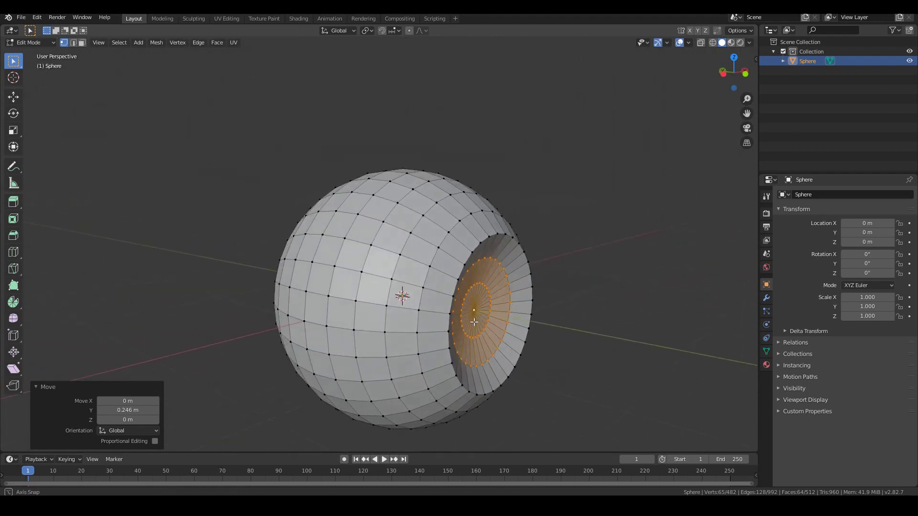
key(g)
key(y)
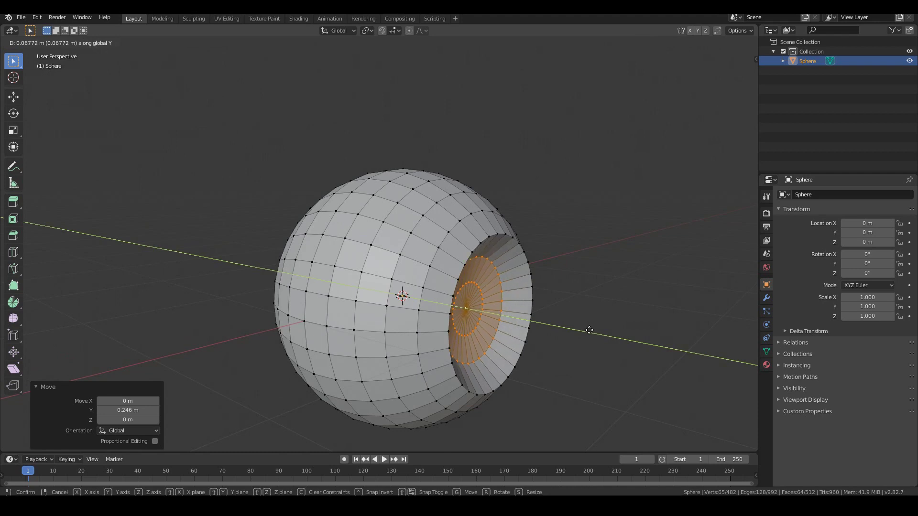
click(589, 330)
mouse_move(539, 342)
middle_down()
mouse_move(492, 342)
mouse_move(537, 342)
middle_up()
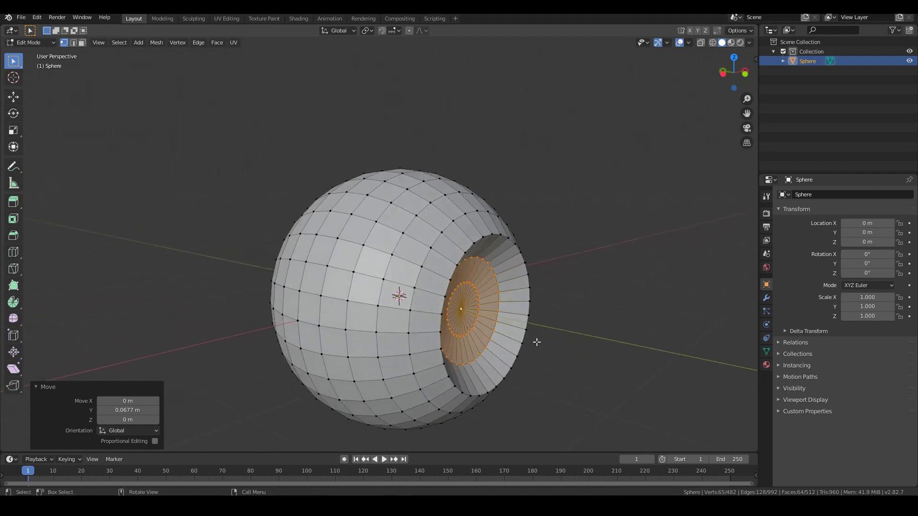
Scale the recessed faces down to 0.894 in Front view.
key(KP_1)
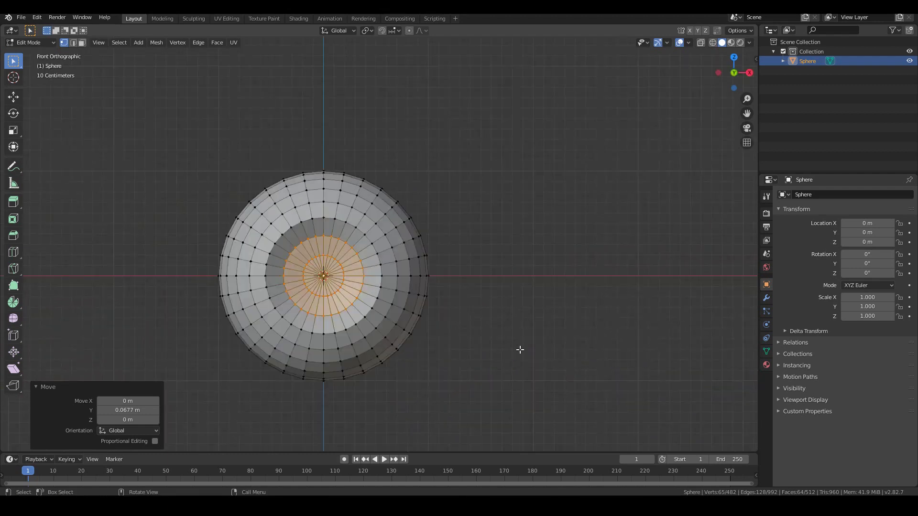
scroll(520, 350, up, 2)
key(s)
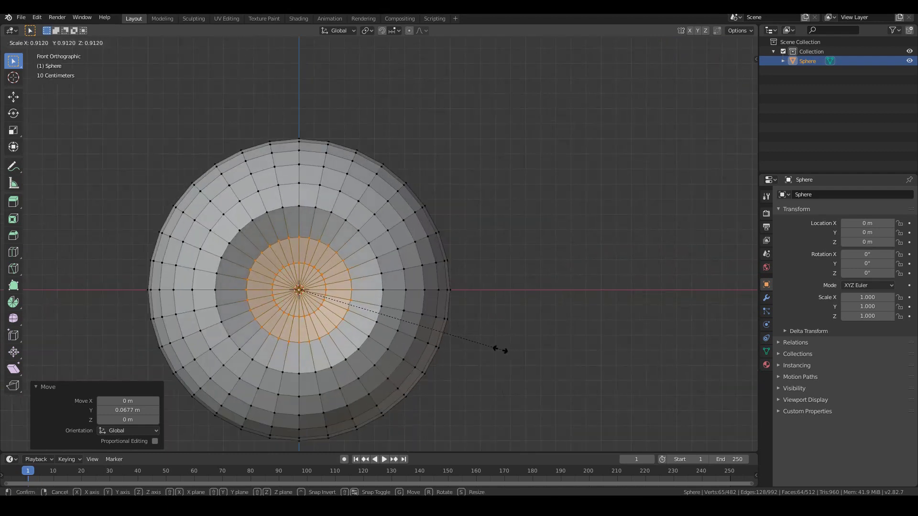
click(494, 348)
Extrude the opening's faces inward to deepen the socket.
mouse_move(412, 360)
middle_down()
mouse_move(325, 374)
mouse_move(362, 360)
mouse_move(409, 361)
middle_up()
middle_drag(550, 352, 562, 351)
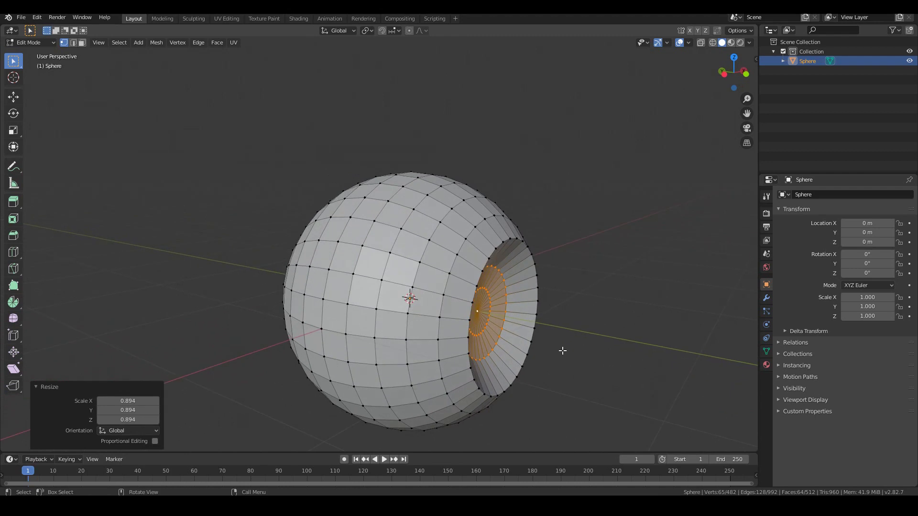
key(e)
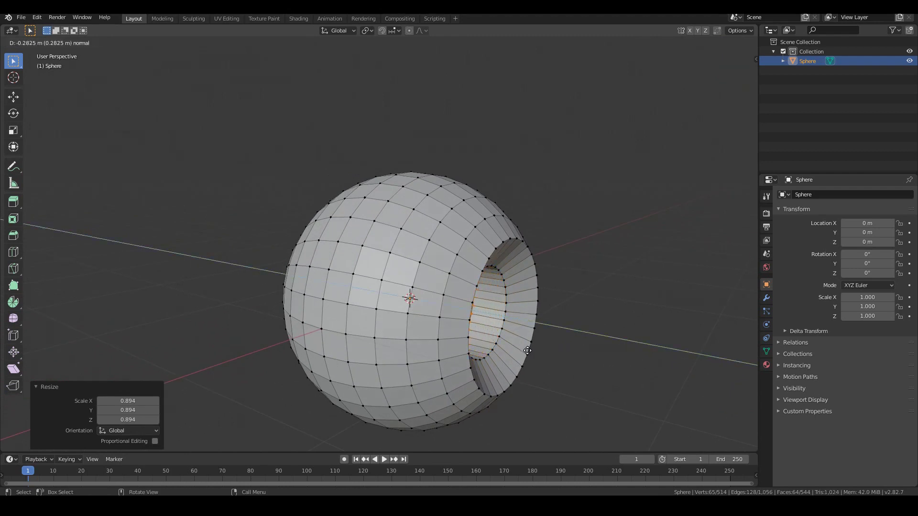
click(527, 351)
Return to Object Mode and view the sphere straight from the front.
middle_drag(567, 362, 491, 364)
key(Tab)
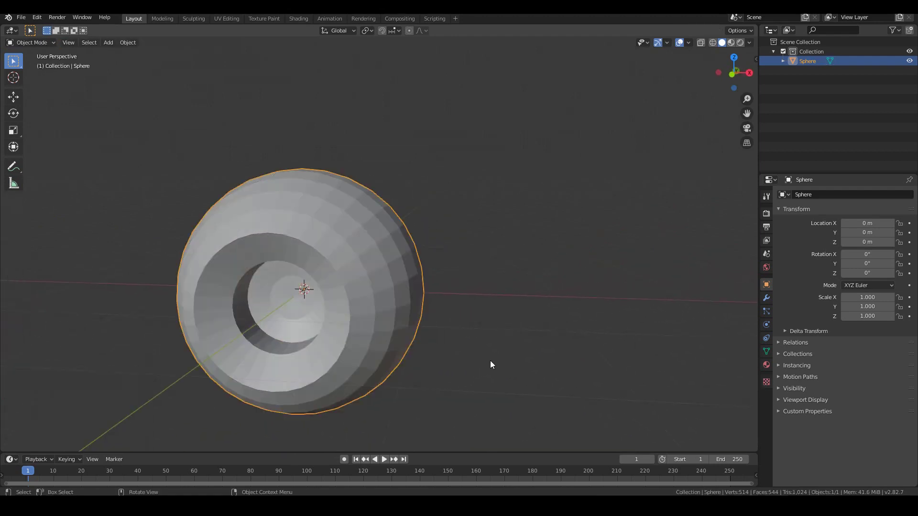
scroll(490, 361, down, 4)
middle_drag(327, 323, 377, 337)
key(KP_1)
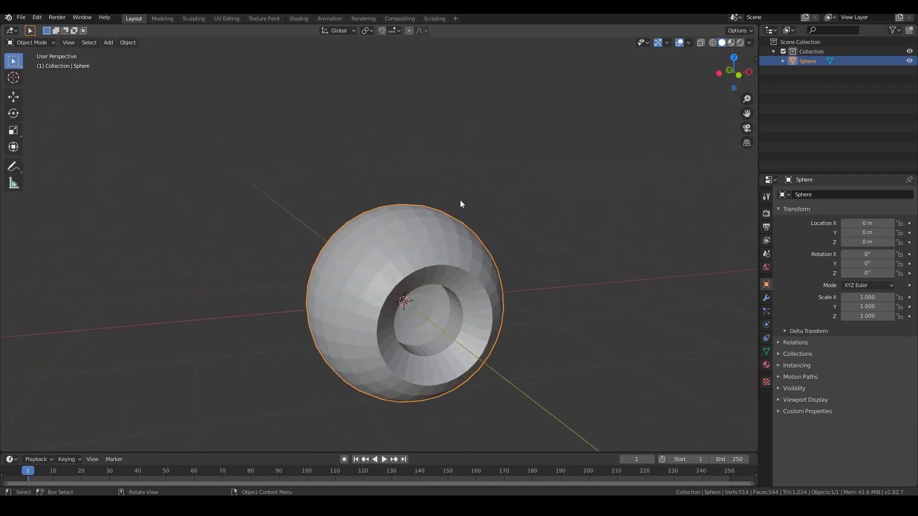
Add a Subdivision Surface modifier (viewport 1, render 2) to smooth the sphere.
click(766, 297)
click(813, 195)
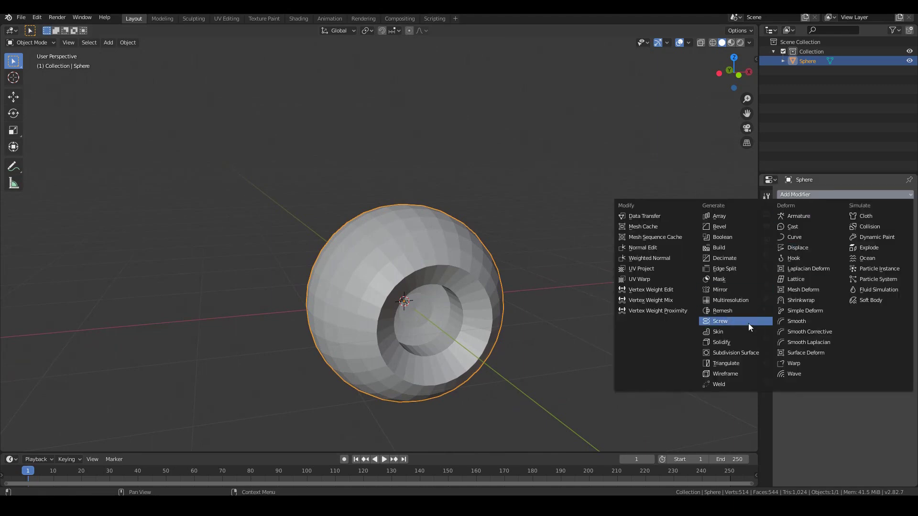
click(738, 352)
scroll(583, 340, up, 3)
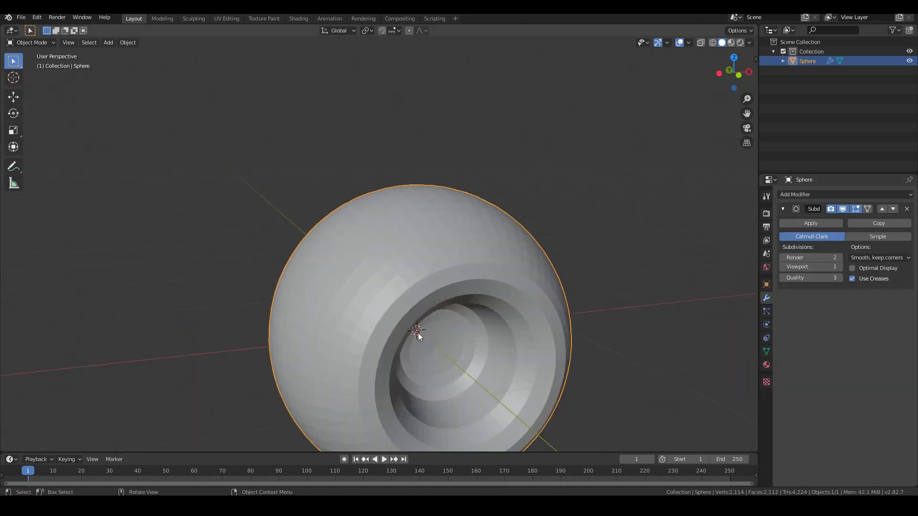
middle_drag(542, 341, 350, 279)
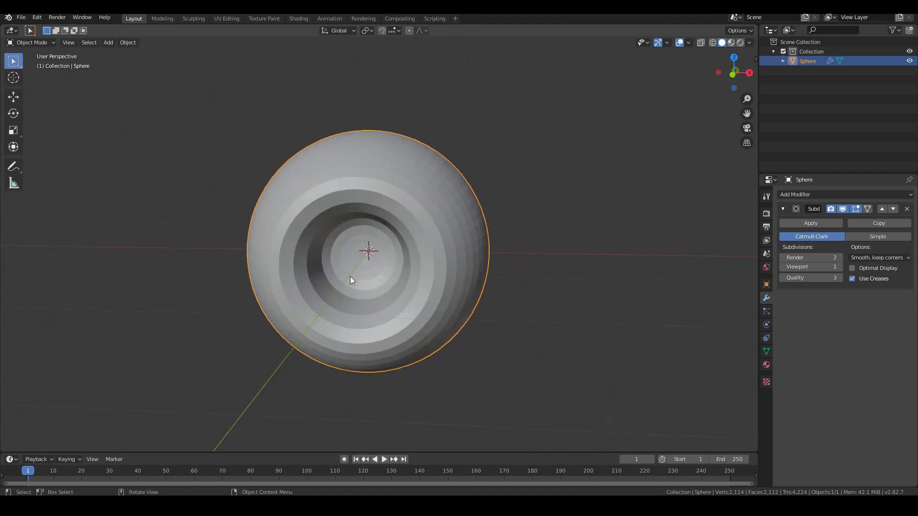
middle_drag(438, 268, 501, 264)
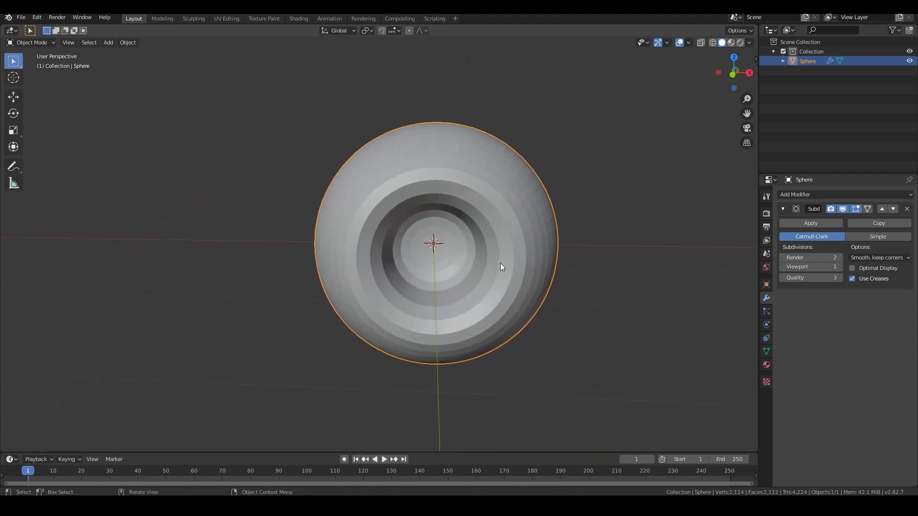
key(Tab)
scroll(500, 264, up, 3)
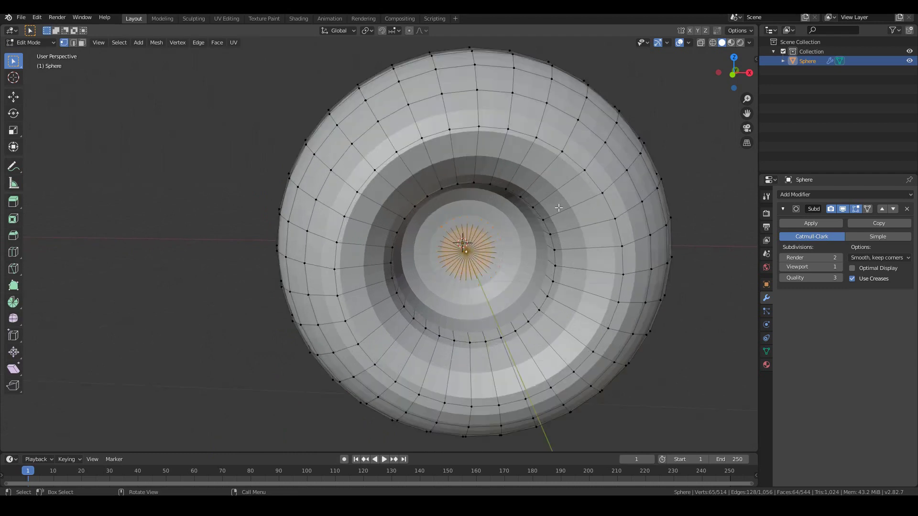
Add two loop cuts near the eye's rim, the second slid to factor 0.674.
key(ctrl+r)
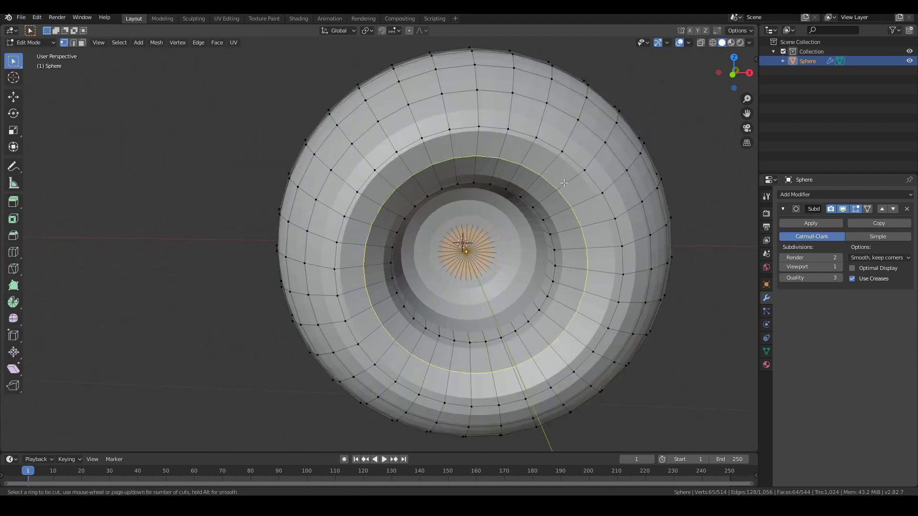
click(564, 183)
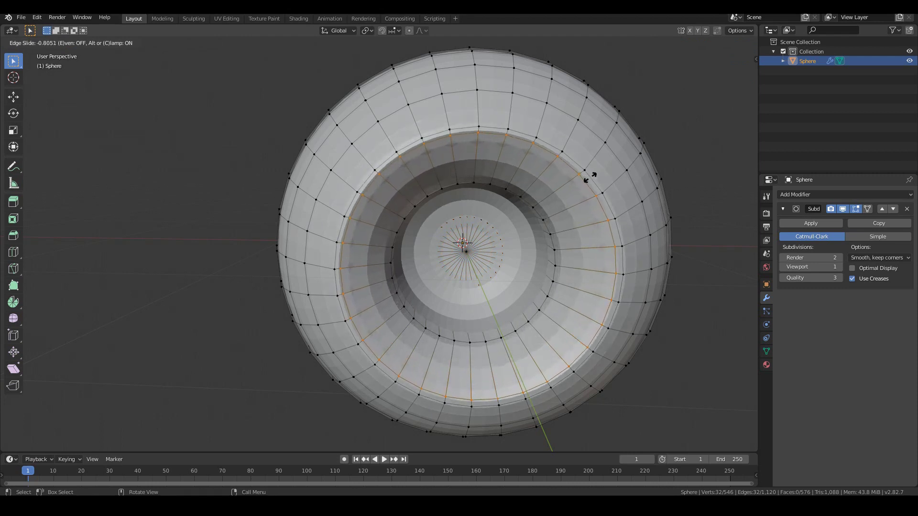
click(590, 177)
key(ctrl+r)
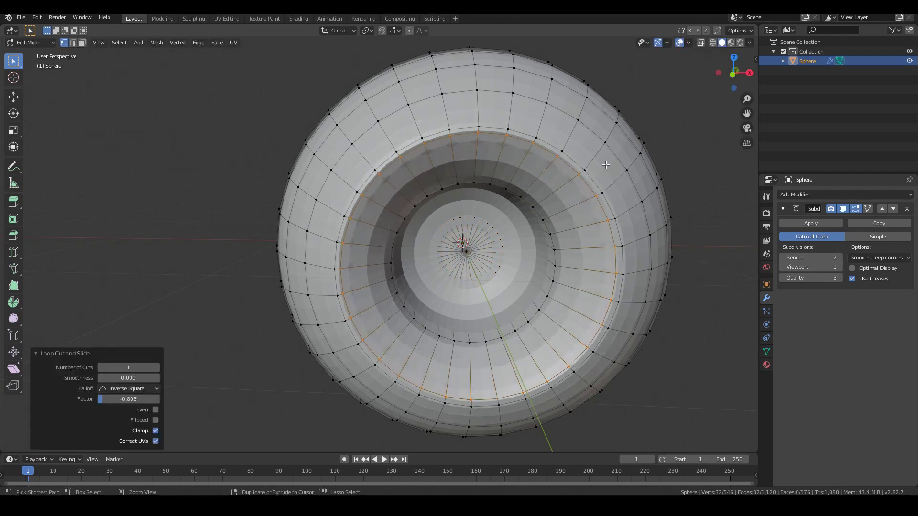
click(611, 168)
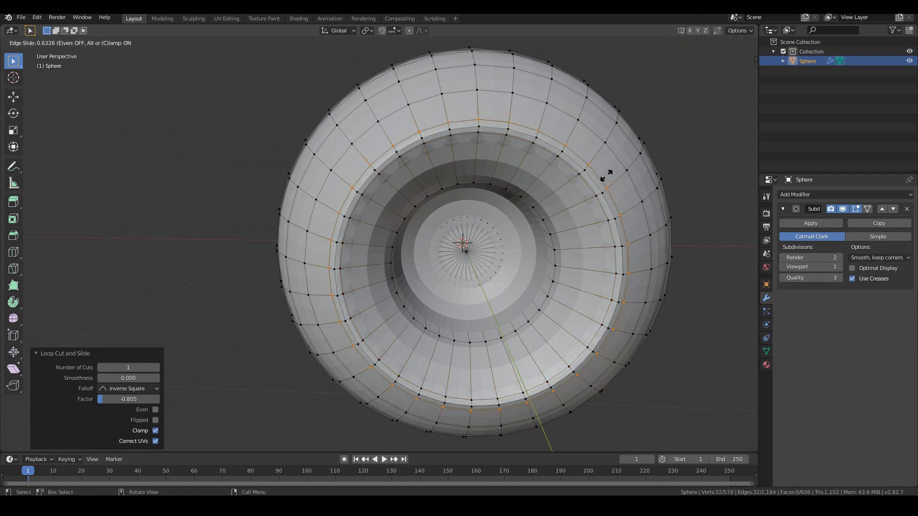
click(606, 176)
middle_drag(558, 232, 574, 244)
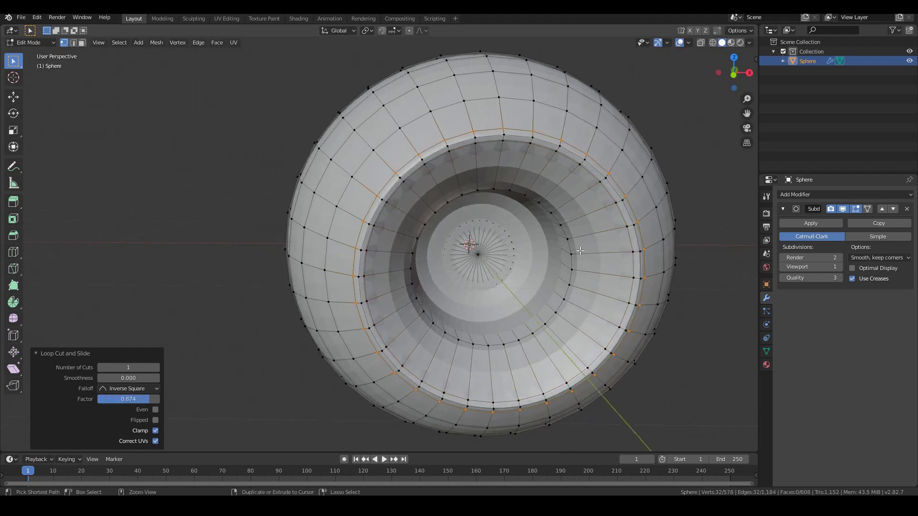
Add two more loop cuts inside the recess and return to Object Mode.
key(ctrl+r)
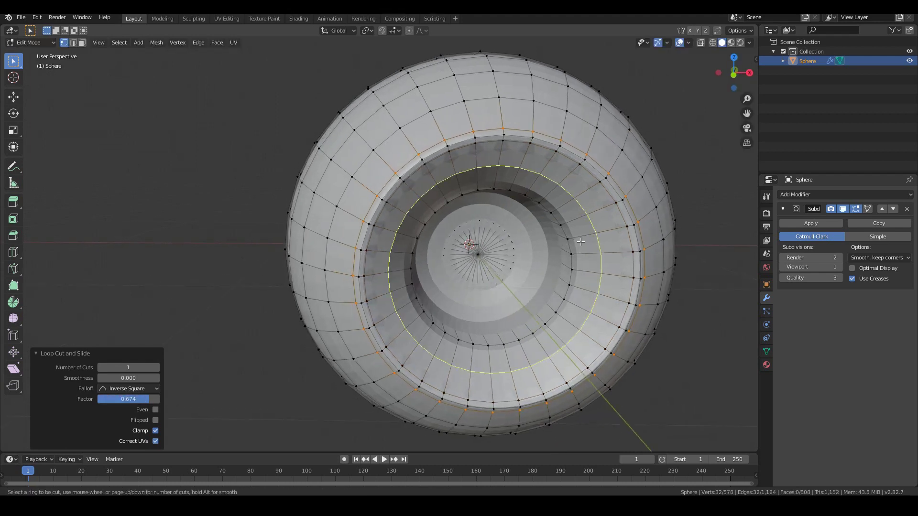
click(573, 239)
click(558, 238)
middle_drag(558, 238, 593, 246)
key(ctrl+r)
click(594, 246)
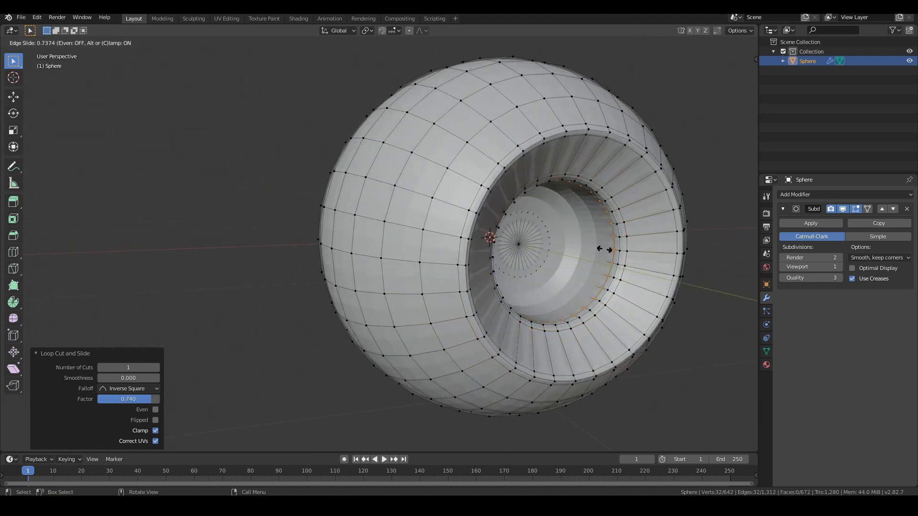
click(604, 249)
key(Tab)
scroll(605, 251, down, 5)
Set the Subdivision Surface viewport level to 2 and inspect the smoother socket.
middle_drag(555, 251, 529, 258)
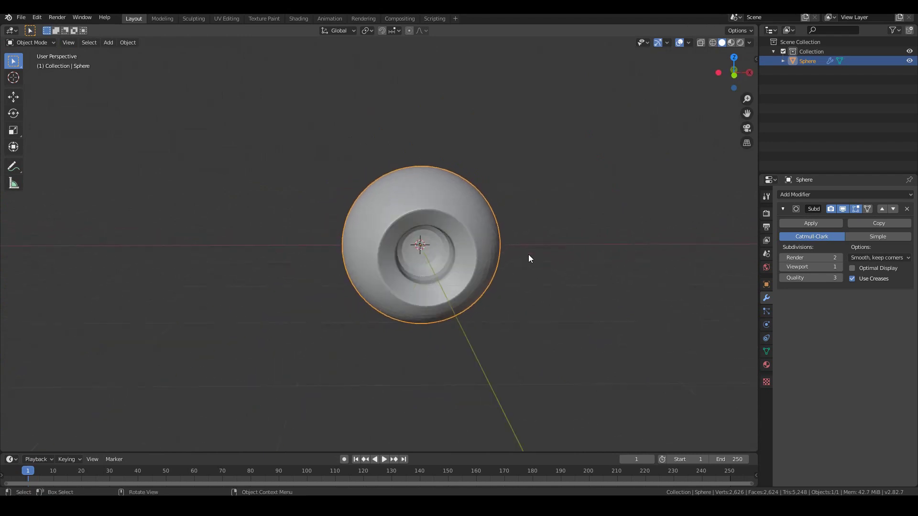
scroll(529, 259, up, 4)
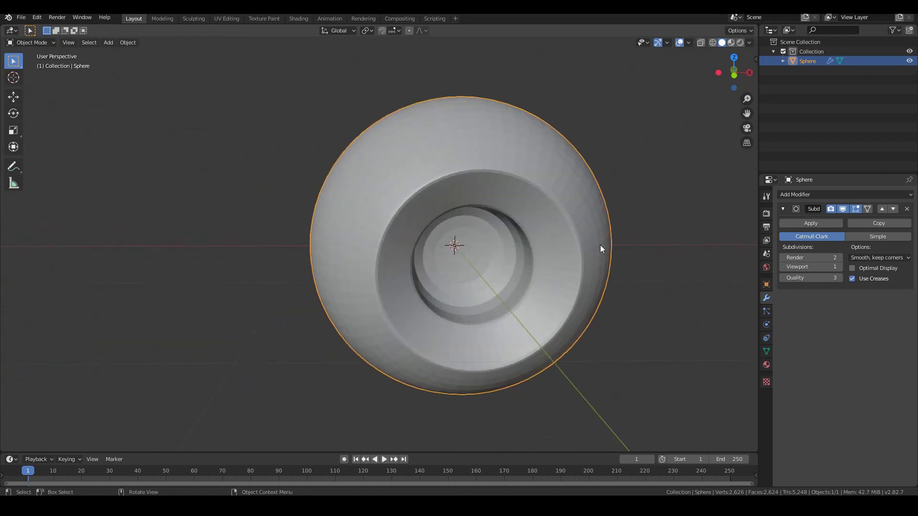
shift+middle_drag(601, 246, 547, 268)
scroll(547, 269, up, 2)
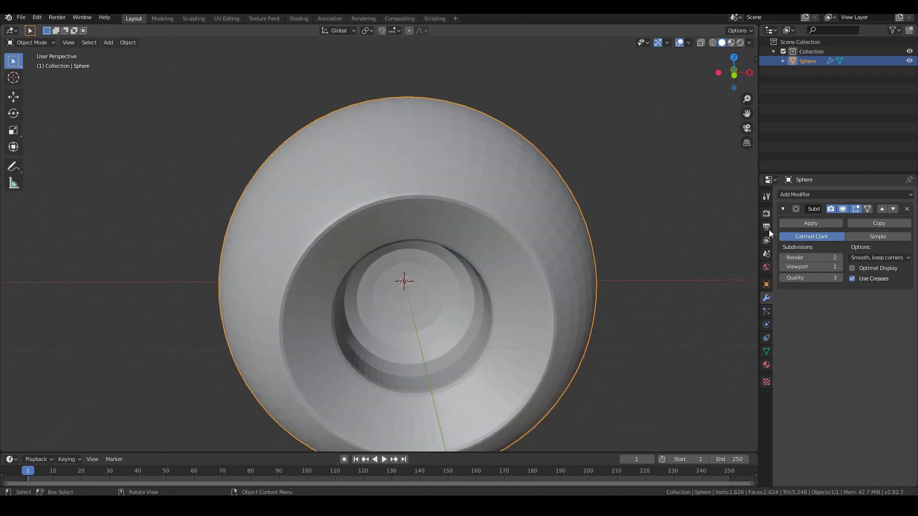
click(840, 267)
middle_drag(530, 280, 442, 256)
scroll(452, 255, down, 3)
scroll(437, 257, up, 4)
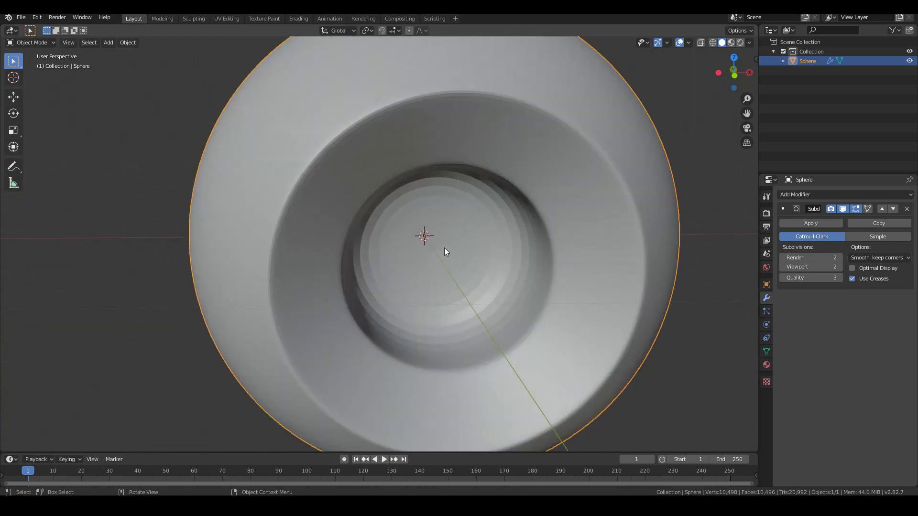
scroll(445, 268, up, 2)
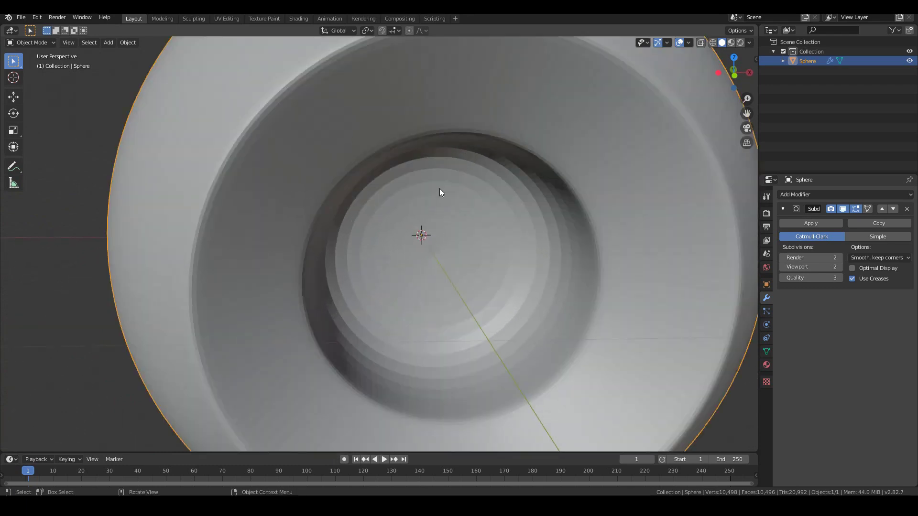
Hide the modifier's viewport smoothing and delete the centre pole vertex of the recessed disc.
key(Tab)
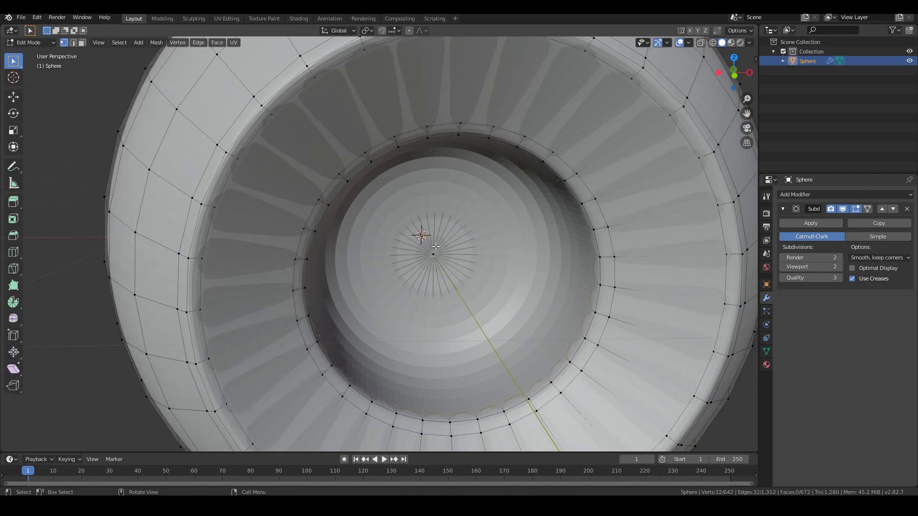
click(842, 209)
key(KP_Decimal)
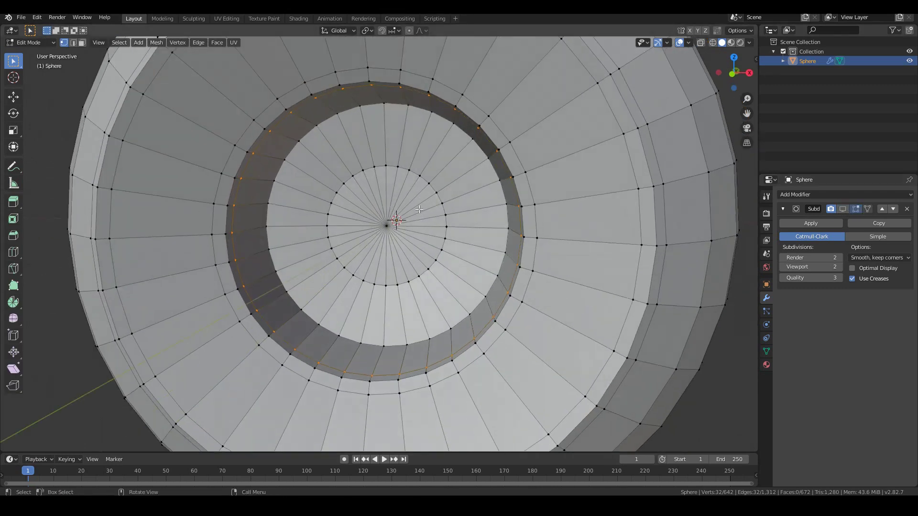
middle_drag(383, 187, 393, 183)
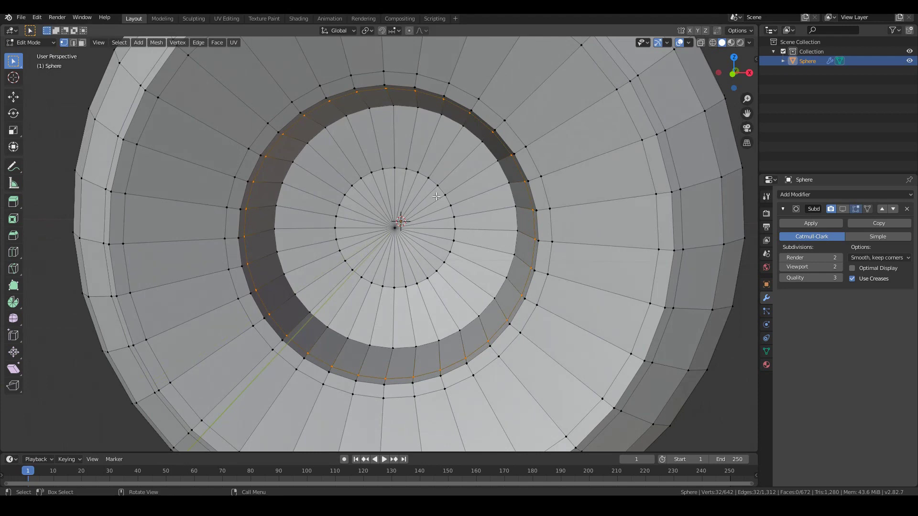
click(395, 227)
middle_drag(396, 227, 417, 244)
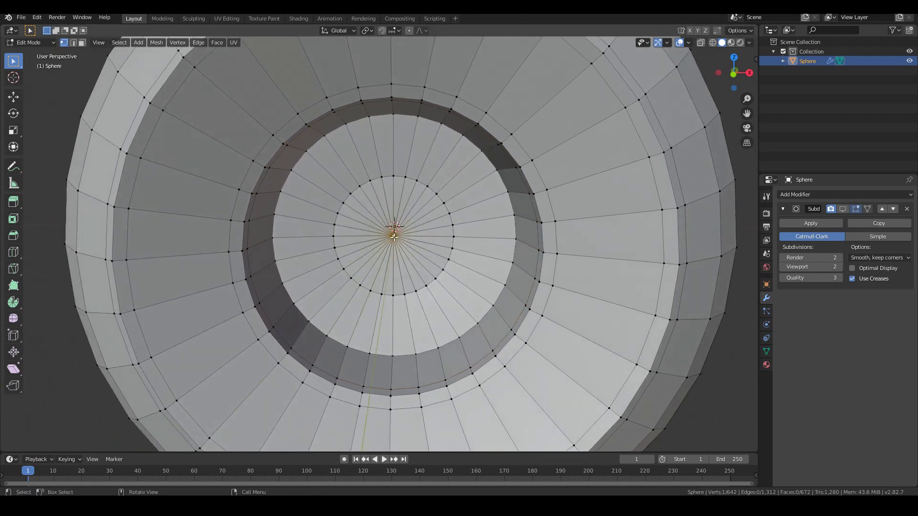
key(x)
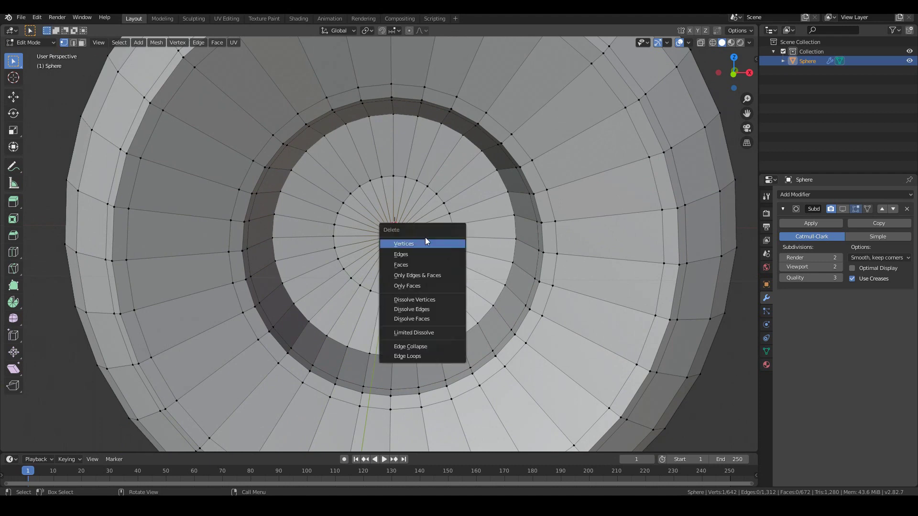
click(404, 245)
middle_drag(403, 245, 391, 296)
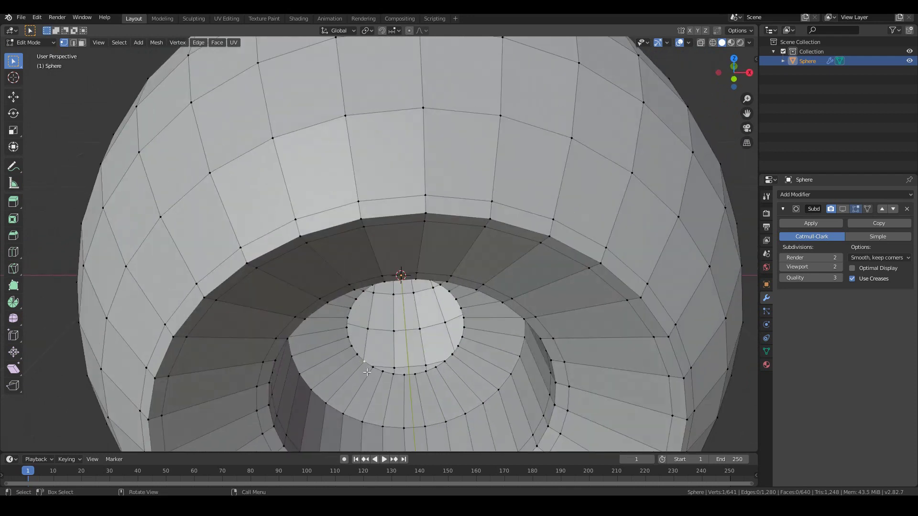
Select the vertices of the border loop around the open hole.
shift+click(393, 374)
shift+click(428, 372)
shift+click(452, 366)
middle_drag(453, 365, 417, 310)
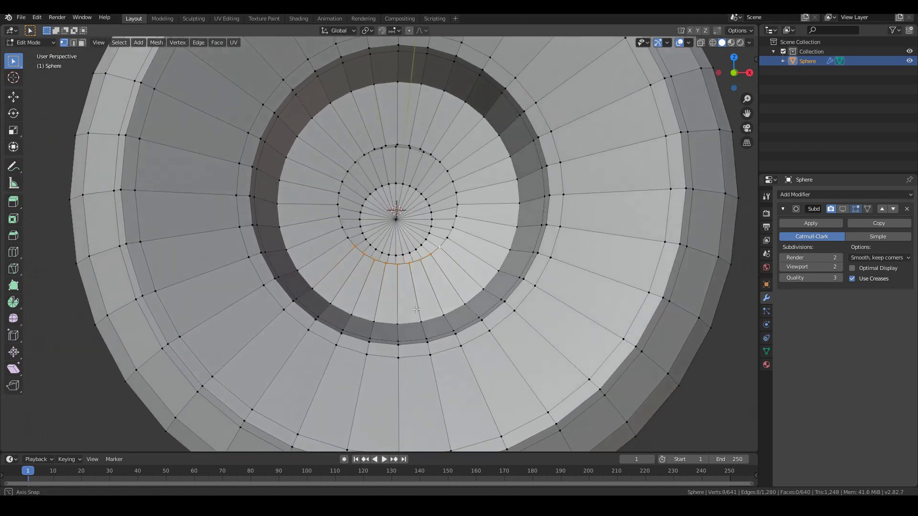
shift+click(397, 144)
middle_drag(393, 131, 385, 115)
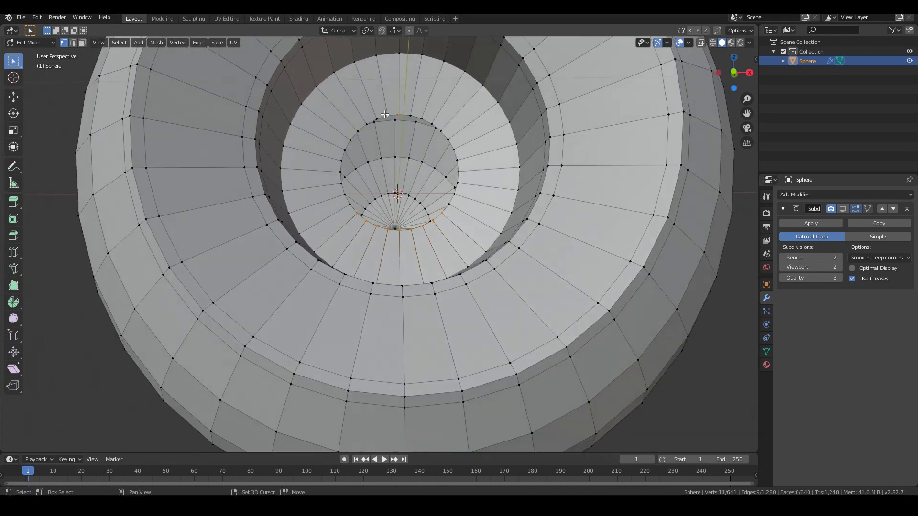
shift+click(377, 116)
shift+click(356, 130)
shift+click(442, 126)
middle_drag(442, 125, 326, 104)
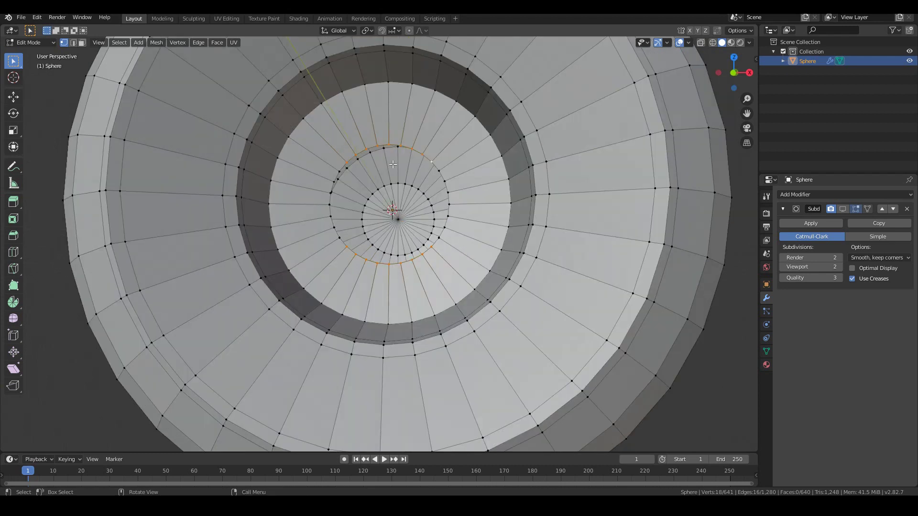
middle_drag(285, 232, 369, 199)
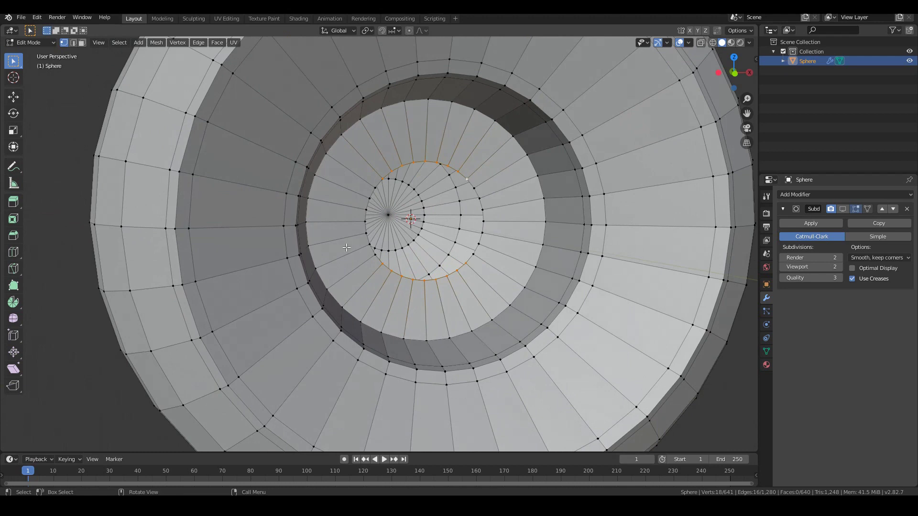
mouse_move(495, 249)
middle_down()
mouse_move(483, 249)
mouse_move(493, 253)
middle_up()
Close the hole with a span-4 Grid Fill and return to Object Mode.
key(F3)
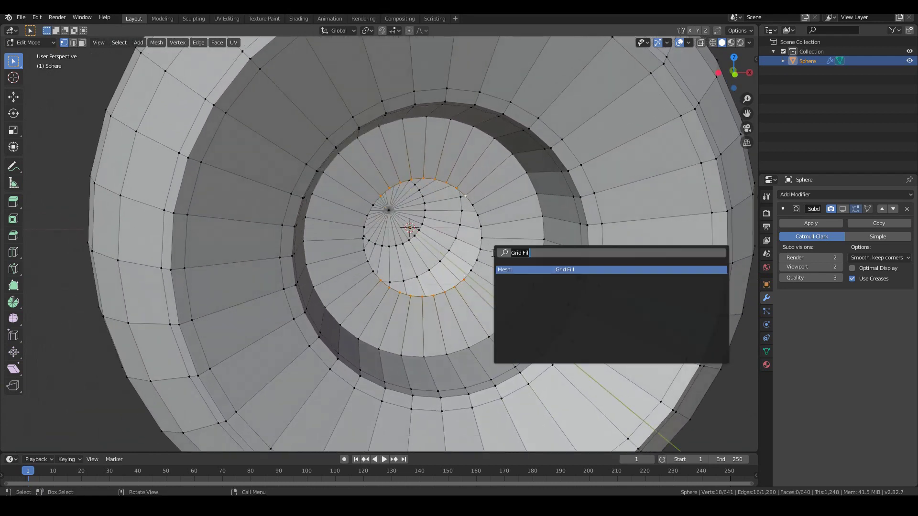
key(BackSpace)
text(grid)
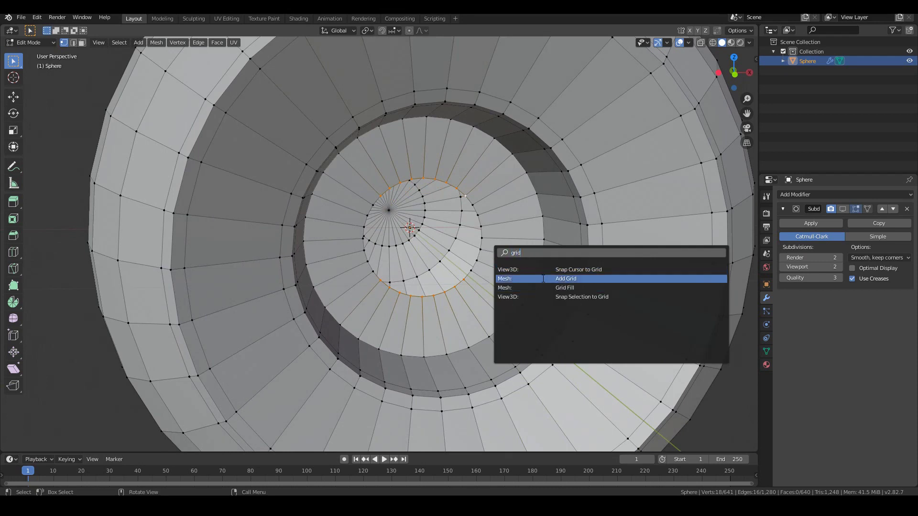
click(555, 288)
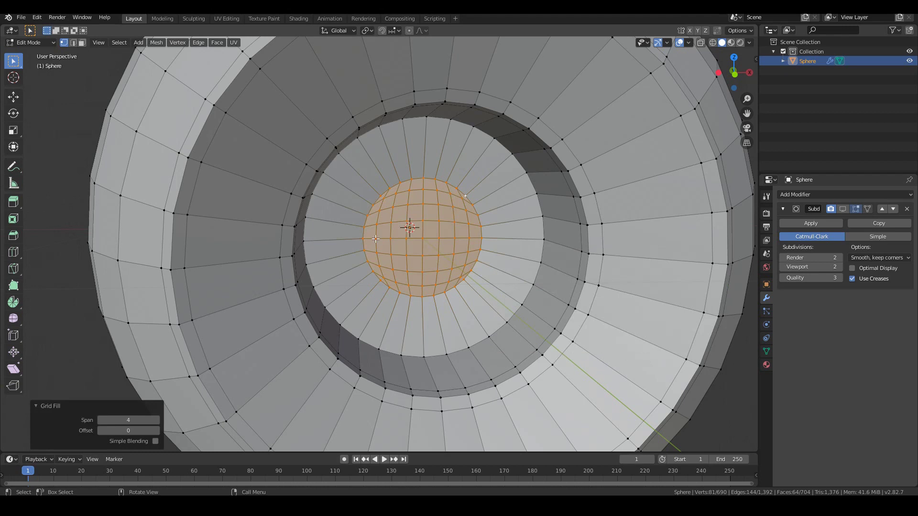
scroll(403, 269, up, 2)
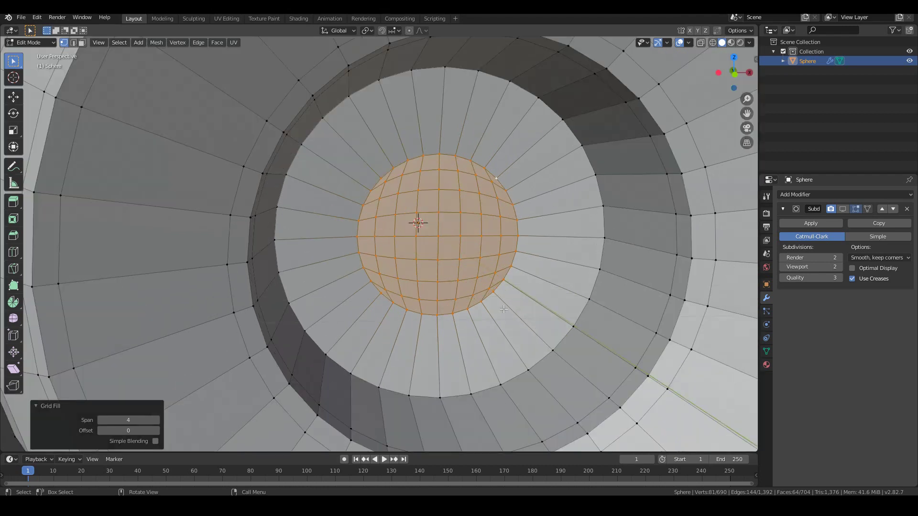
scroll(443, 206, down, 2)
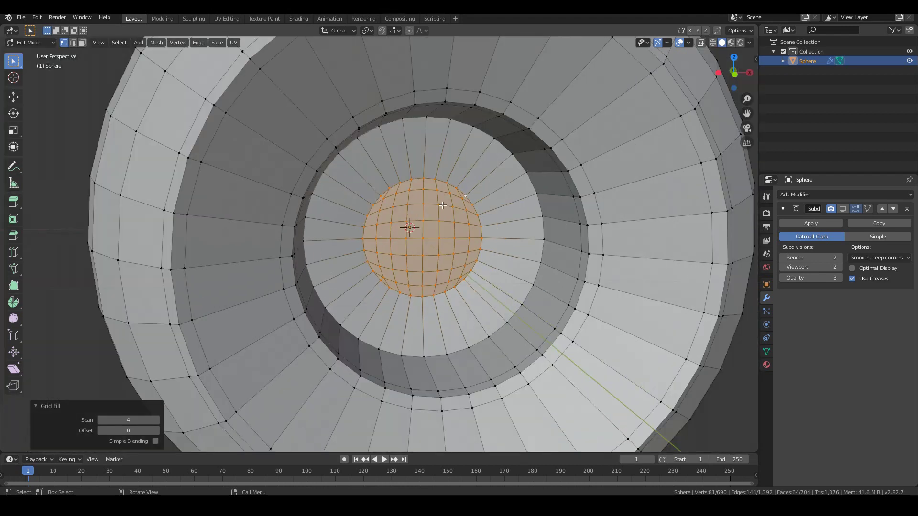
key(Tab)
scroll(442, 205, down, 3)
scroll(442, 205, down, 2)
Turn the Subdivision modifier's viewport display back on and enter Edit Mode.
click(842, 209)
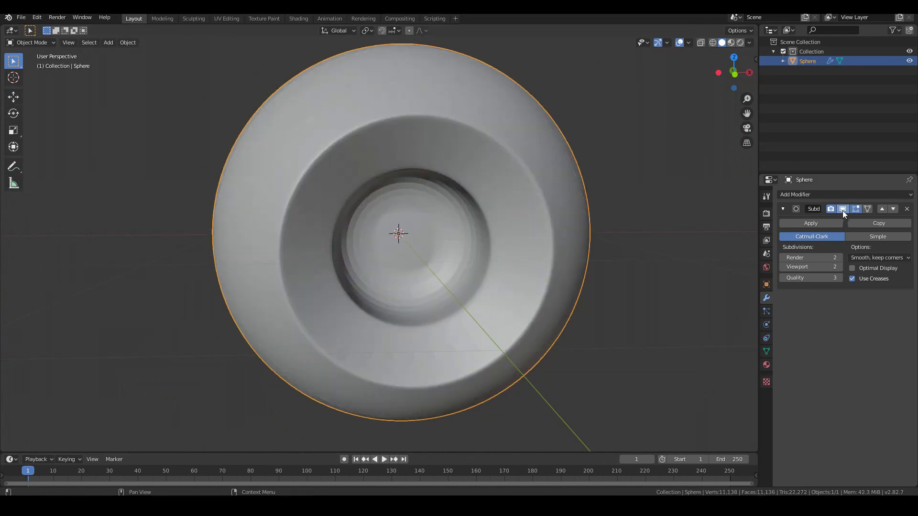
middle_drag(382, 281, 509, 254)
scroll(367, 282, up, 4)
key(Tab)
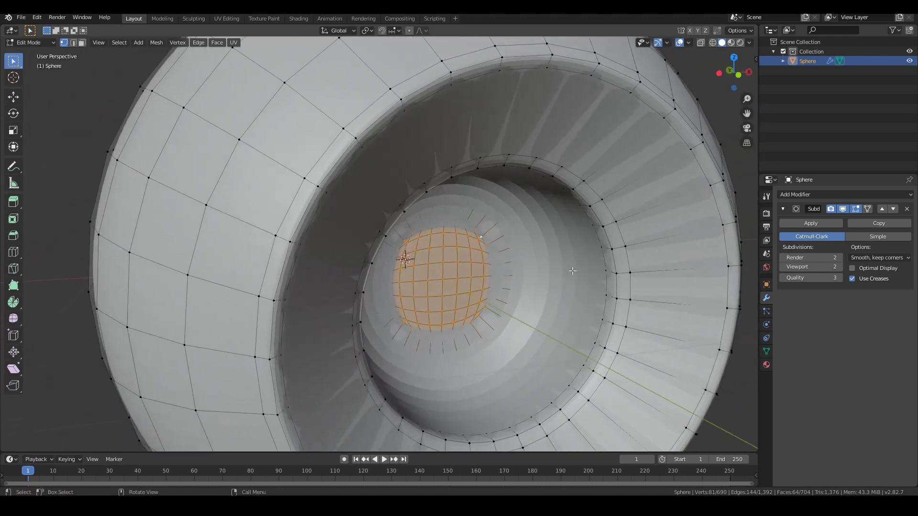
Add two edge loops inside the recess, one slid to factor 0.617.
key(ctrl+r)
click(573, 271)
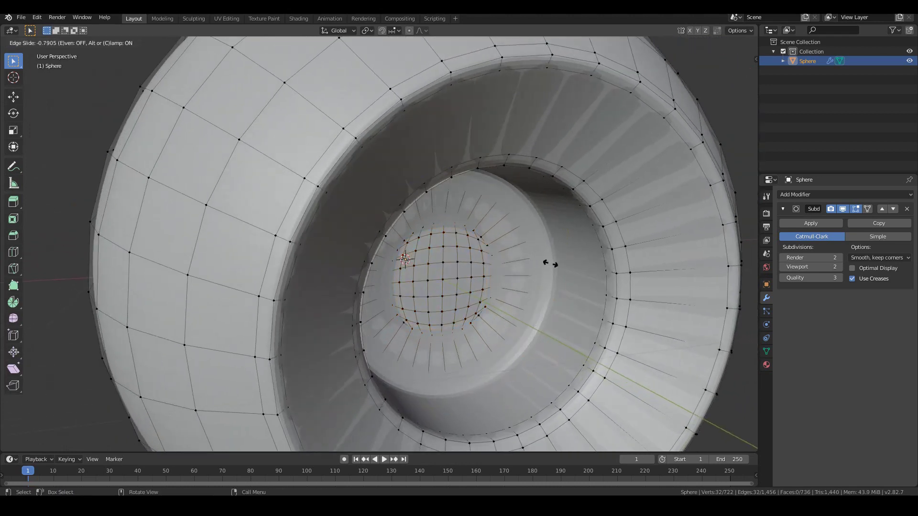
click(554, 264)
key(ctrl+r)
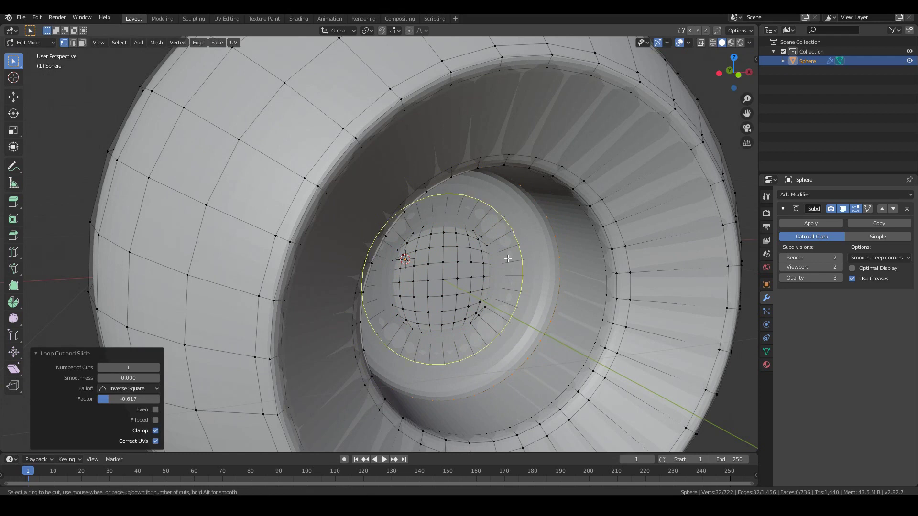
click(508, 258)
click(528, 256)
key(Tab)
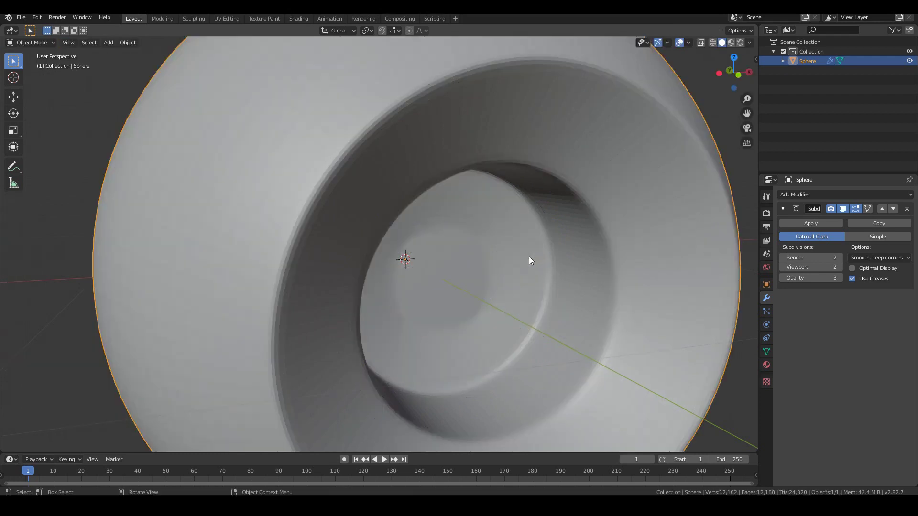
scroll(528, 257, down, 4)
middle_drag(470, 266, 414, 261)
scroll(452, 259, up, 4)
key(Tab)
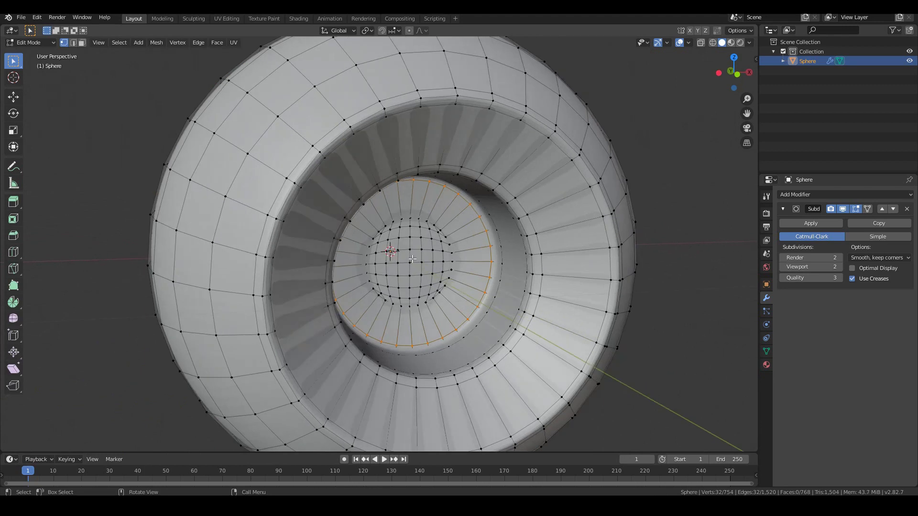
Select the inner pupil disc by growing the selection out from its centre vertex.
click(412, 259)
key(ctrl+KP_Add)
key(ctrl+KP_Add)
key(ctrl+KP_Add)
key(ctrl+KP_Add)
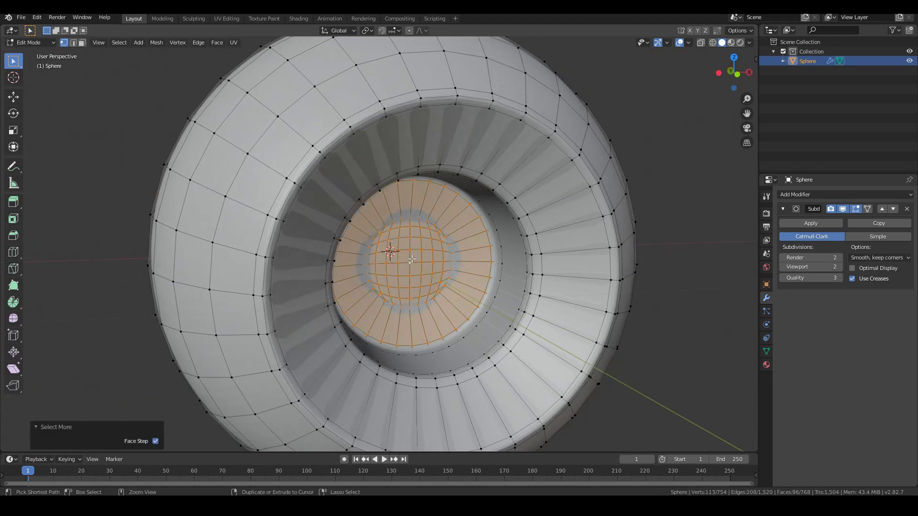
middle_drag(446, 306, 426, 300)
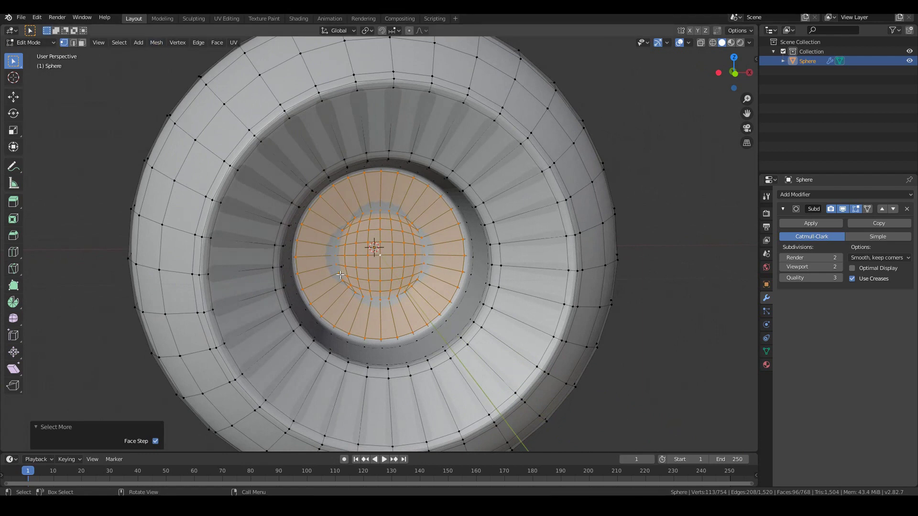
key(w)
right_click(342, 276)
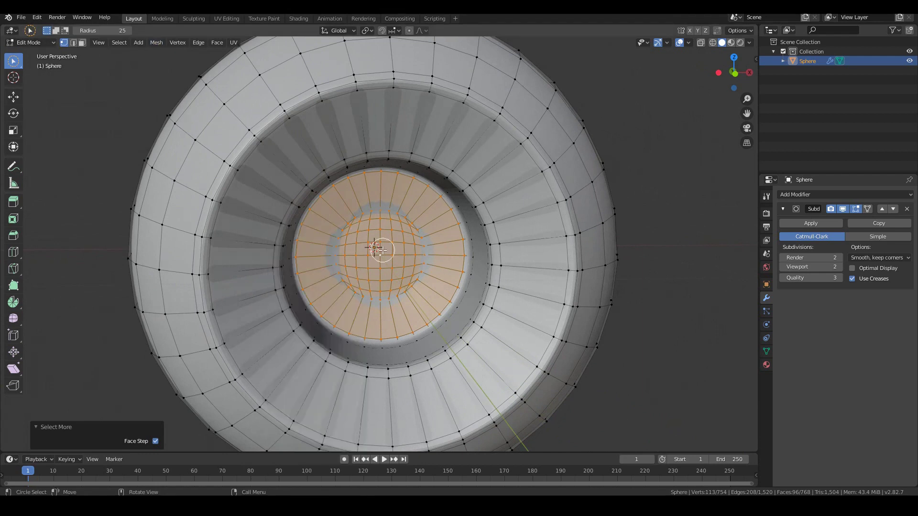
key(w)
Apply Smooth Vertices to the disc with Repeat raised to 10, then view it in Object Mode.
click(178, 43)
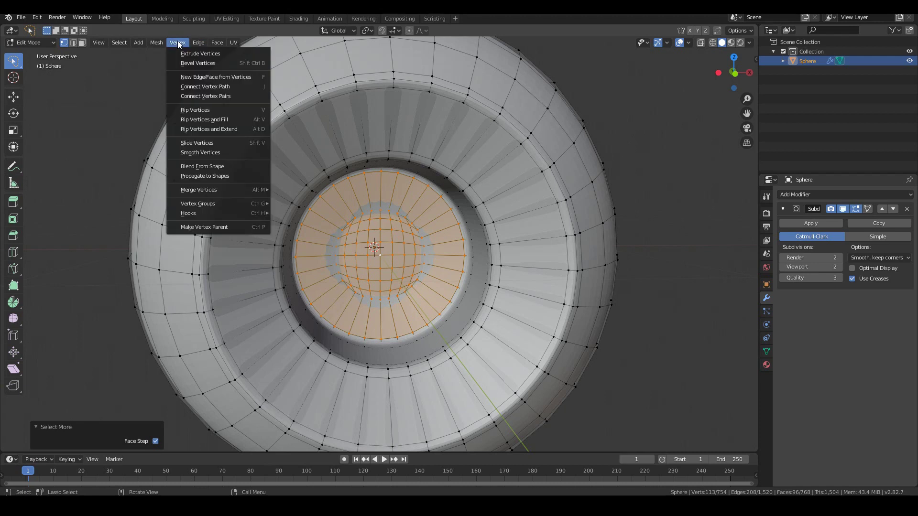
click(199, 154)
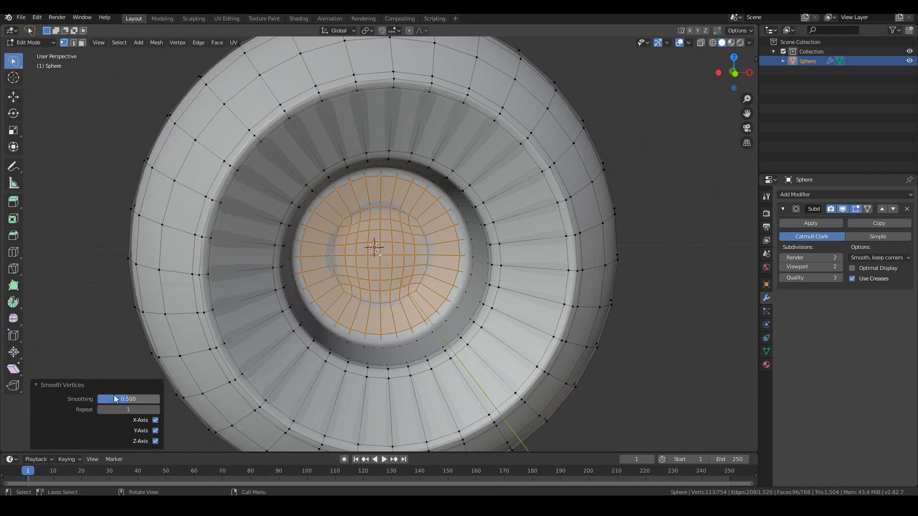
click(157, 409)
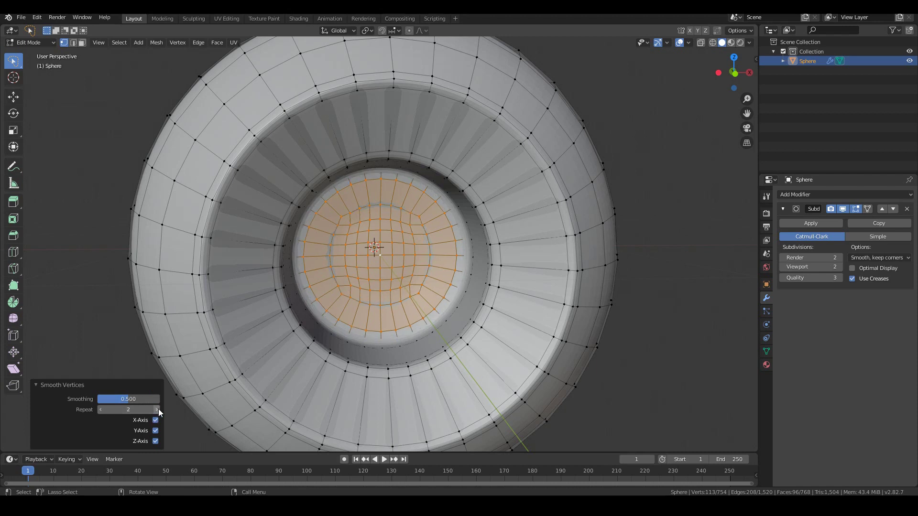
click(157, 409)
click(157, 410)
click(157, 410)
click(157, 410)
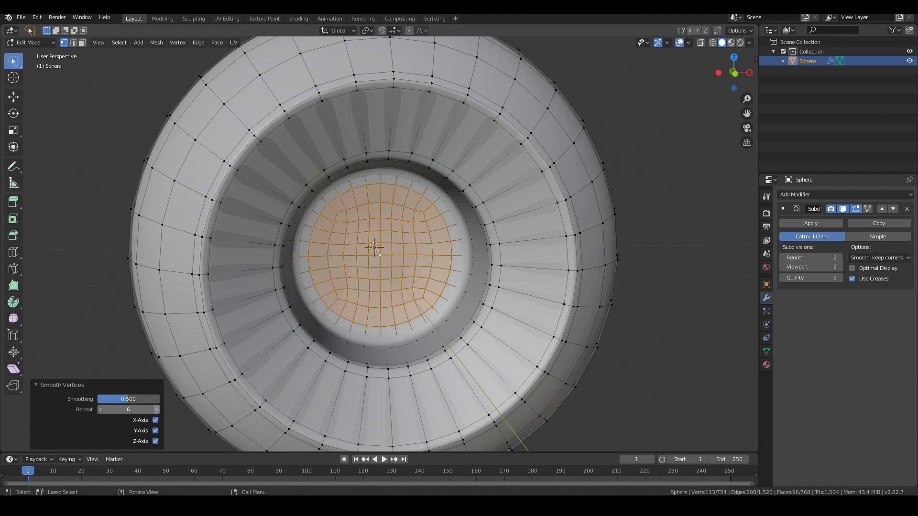
click(156, 409)
click(157, 410)
click(157, 410)
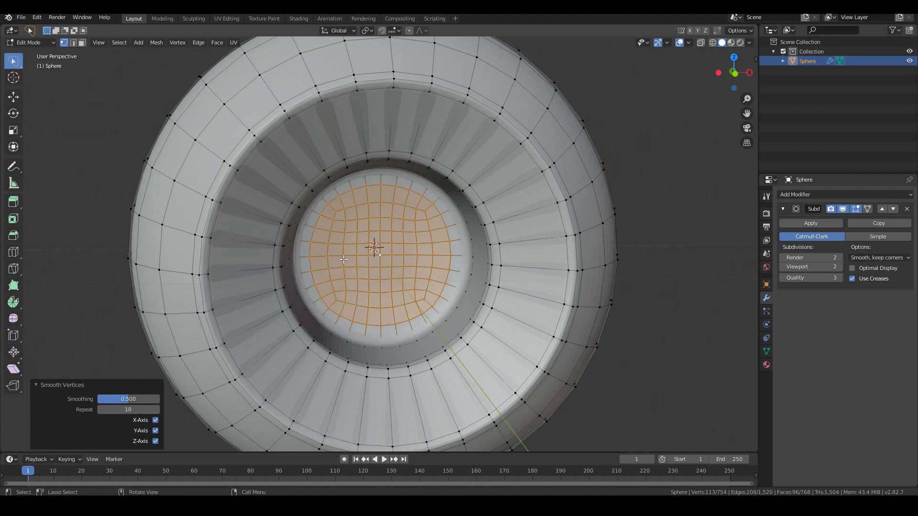
middle_drag(344, 258, 324, 256)
key(Tab)
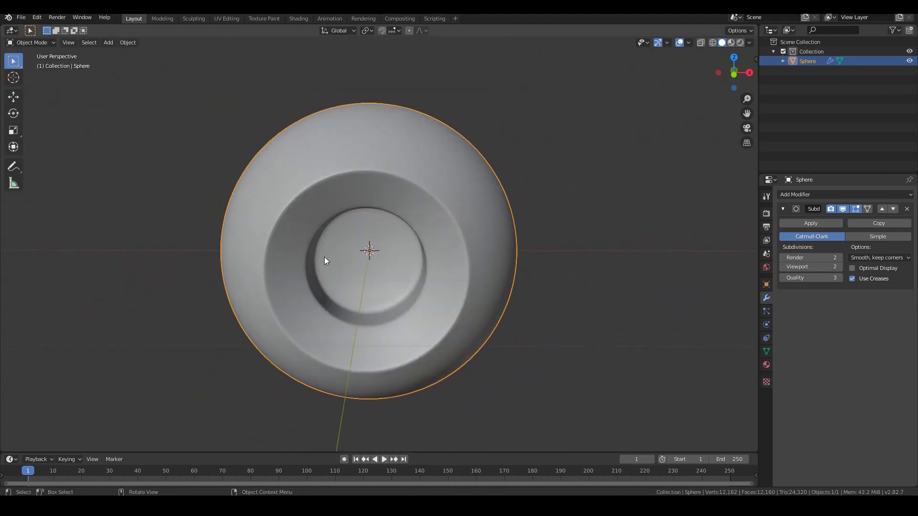
Re-enter Edit Mode from the front orthographic view and grow the disc selection by one ring.
key(KP_1)
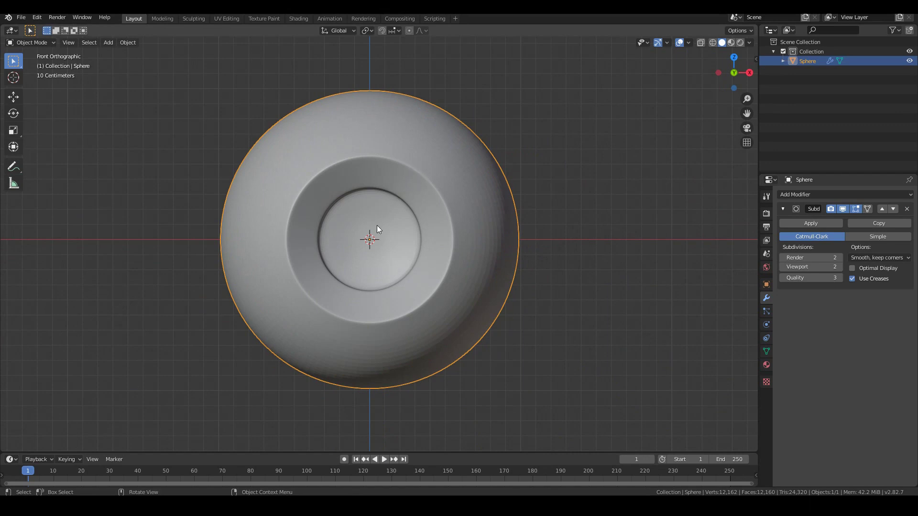
key(Tab)
scroll(374, 234, up, 6)
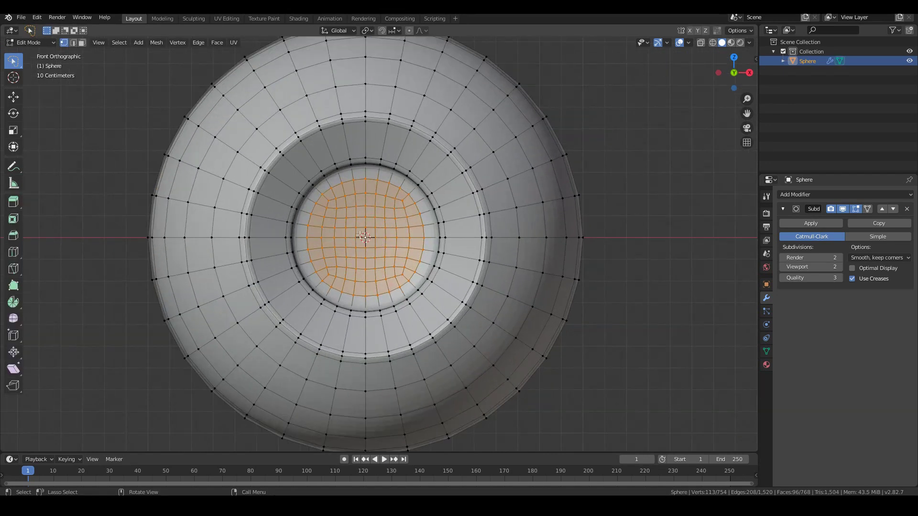
middle_drag(374, 234, 360, 234)
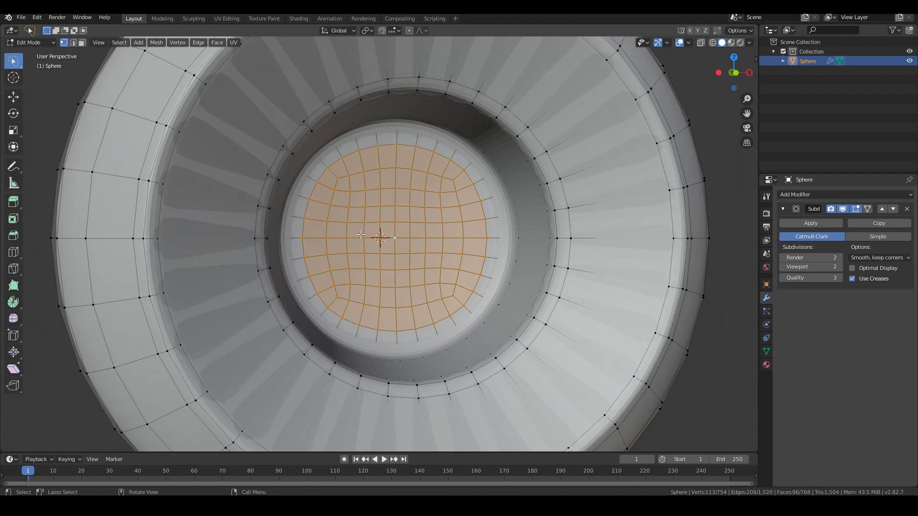
key(ctrl+KP_Add)
Grow the selection onto the inner wall and scale it to 0.642 on X and Z.
key(ctrl+KP_Add)
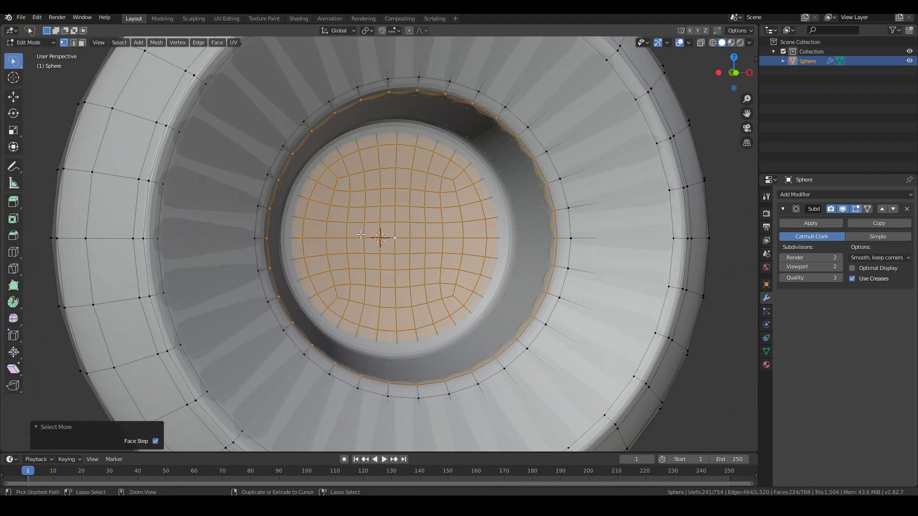
key(ctrl+KP_Add)
key(KP_1)
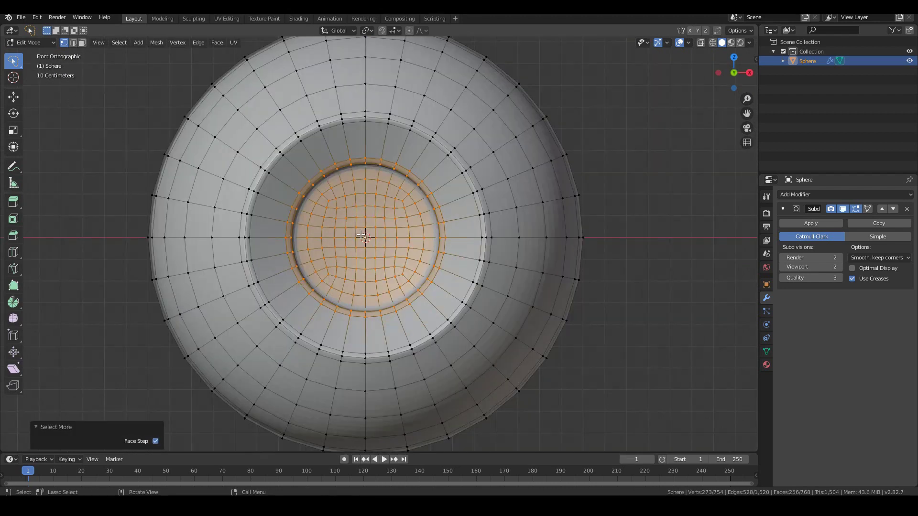
middle_drag(406, 242, 584, 305)
scroll(646, 296, down, 3)
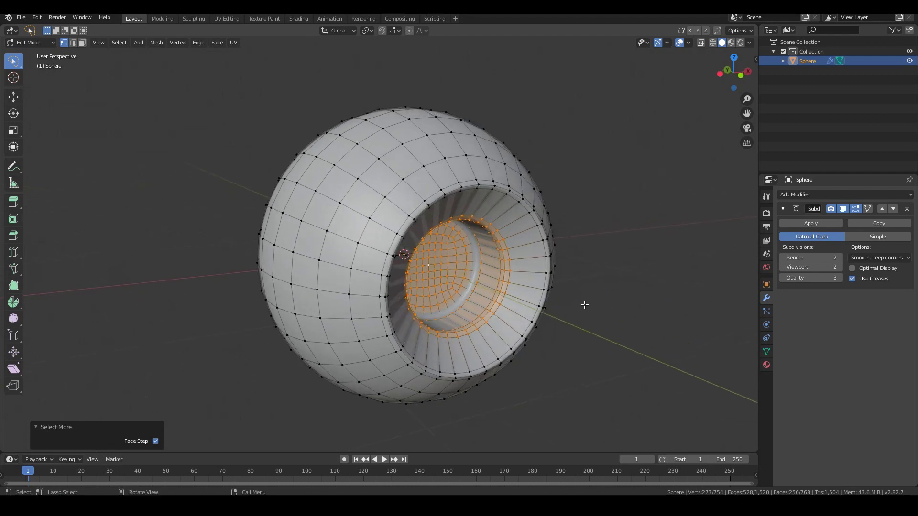
key(s)
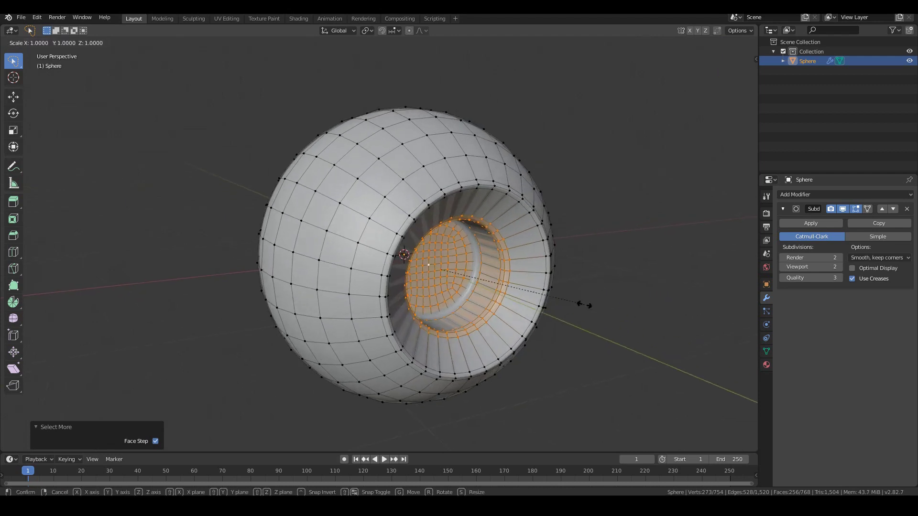
key(shift+y)
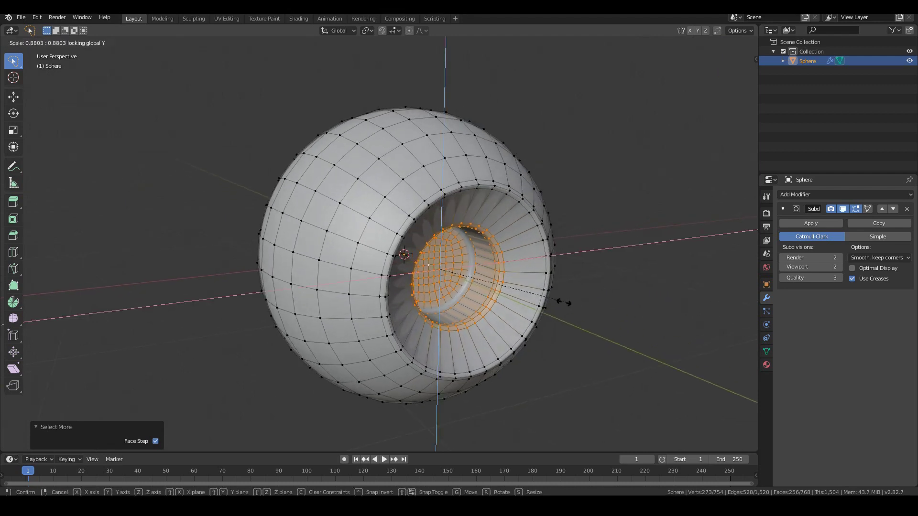
click(529, 302)
Move the selected pupil faces along Y to set them deeper into the eye.
middle_drag(530, 302, 589, 319)
key(g)
key(y)
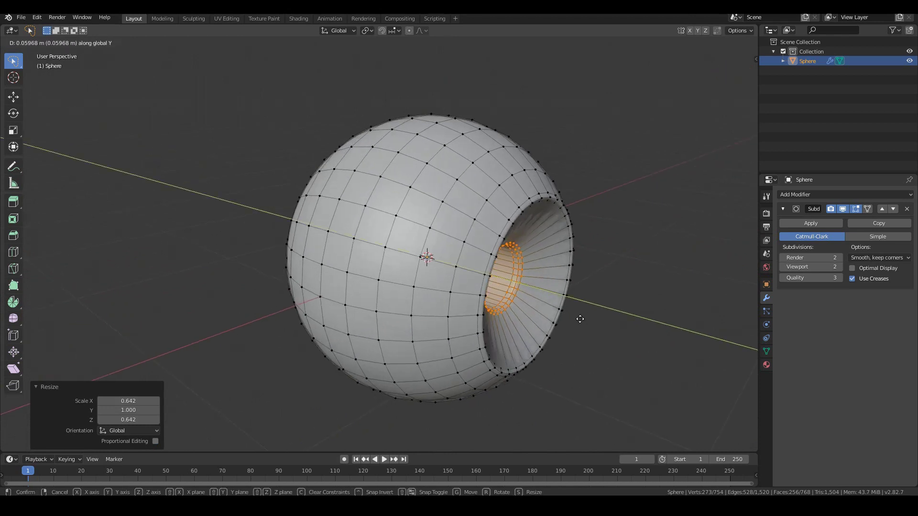
click(582, 319)
key(KP_1)
Apply Shade Smooth to the eyeball object from the Object menu.
key(Tab)
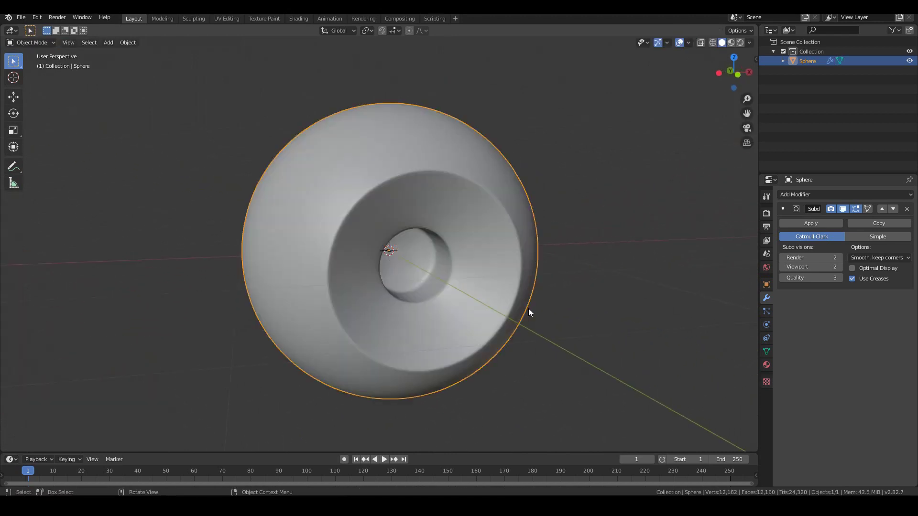
scroll(528, 311, down, 4)
middle_drag(528, 308, 205, 96)
scroll(425, 245, up, 3)
click(124, 42)
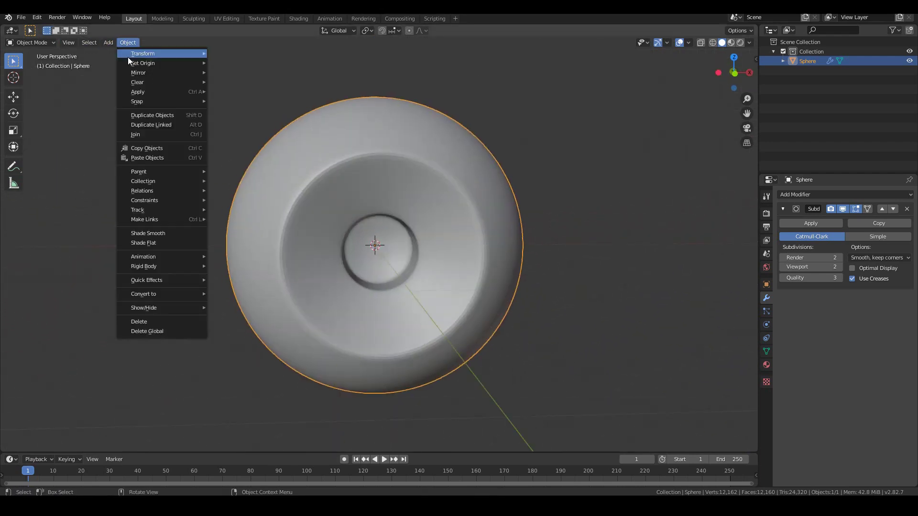
click(146, 233)
scroll(332, 219, down, 3)
middle_drag(332, 219, 360, 226)
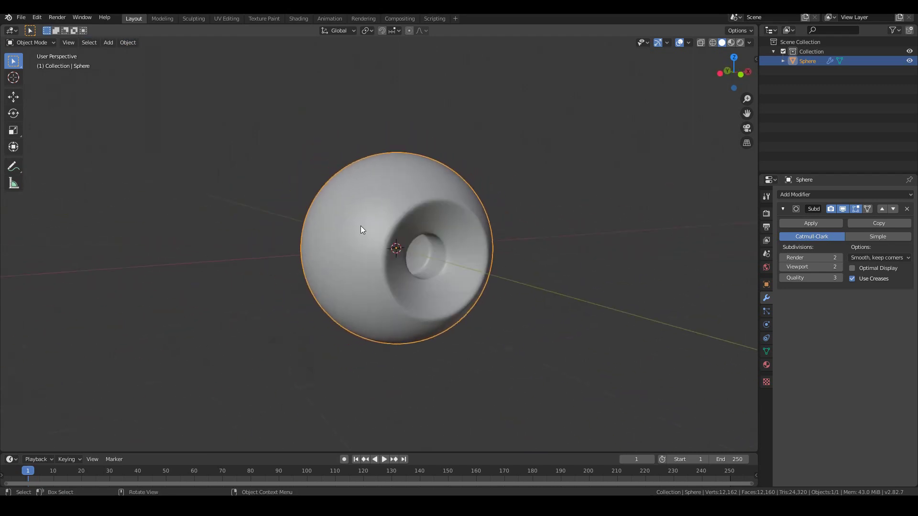
key(KP_1)
Set viewport lighting to MatCap with the red material and view the sphere from the front.
click(749, 42)
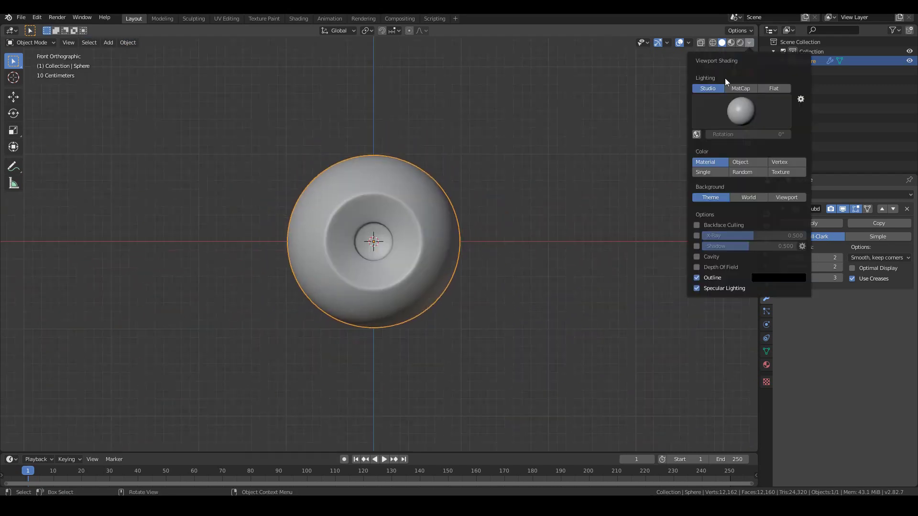
click(741, 89)
click(742, 107)
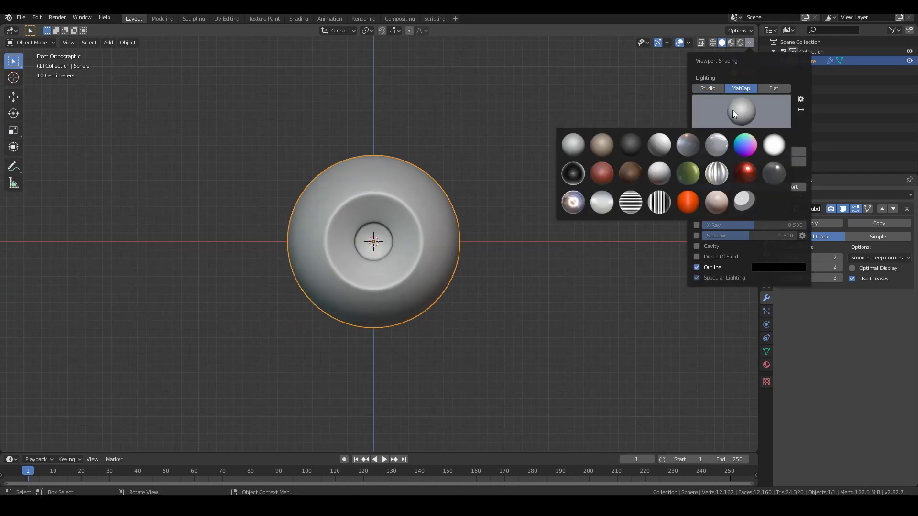
click(608, 172)
mouse_move(298, 317)
middle_down()
mouse_move(357, 334)
mouse_move(289, 328)
middle_up()
key(KP_1)
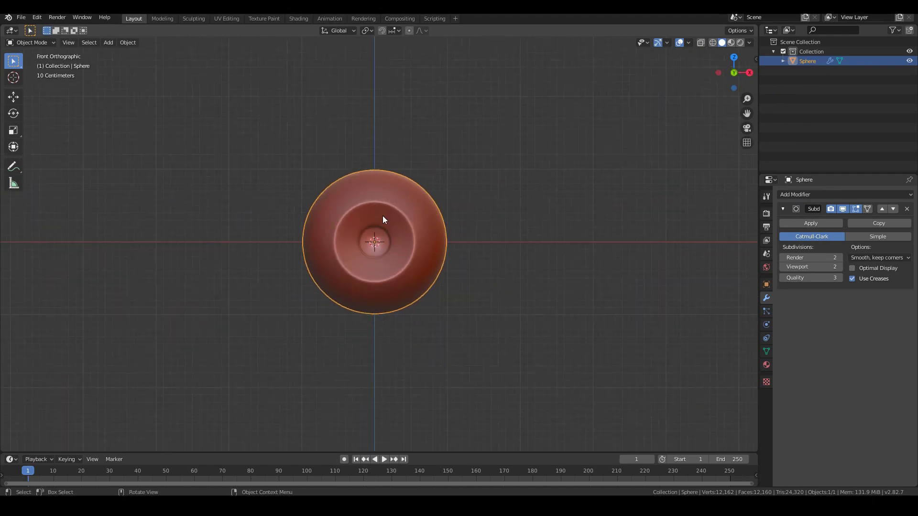
scroll(383, 219, up, 3)
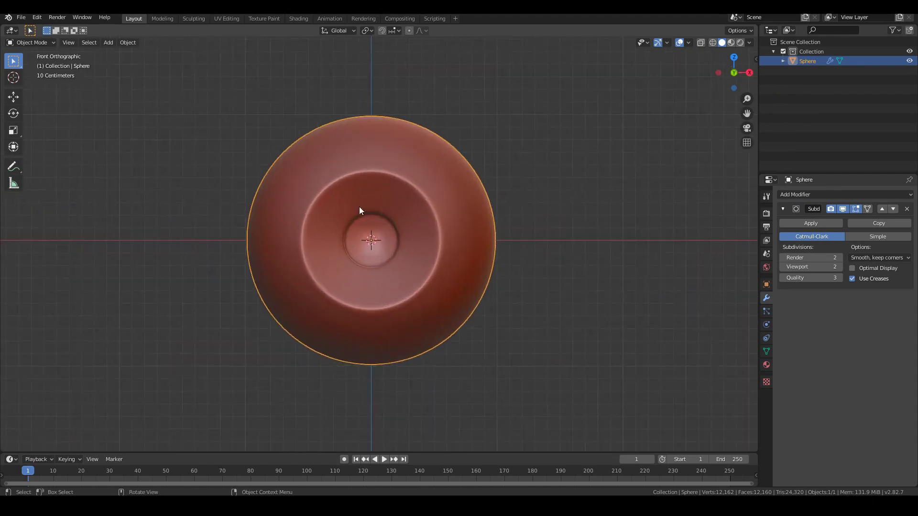
scroll(441, 263, down, 2)
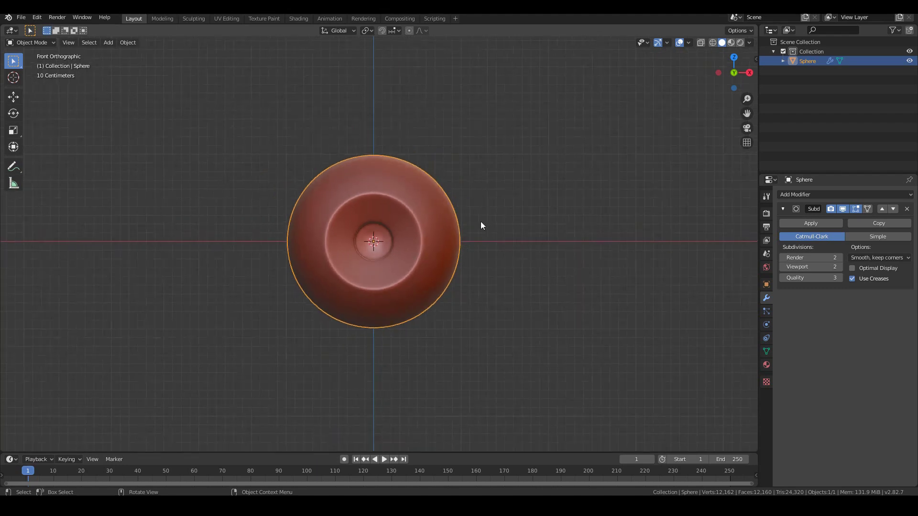
Add an X-axis Mirror modifier below Subdivision Surface, inspect it, and enter Edit Mode.
click(800, 194)
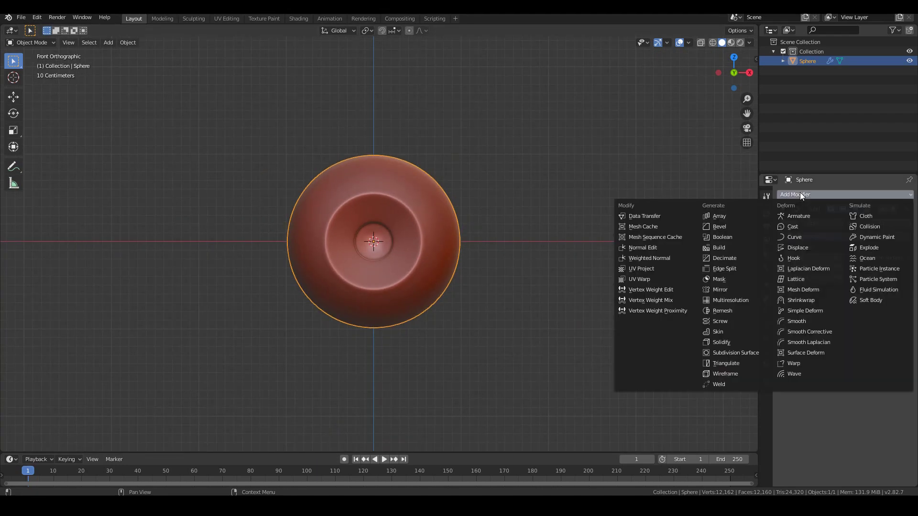
click(722, 289)
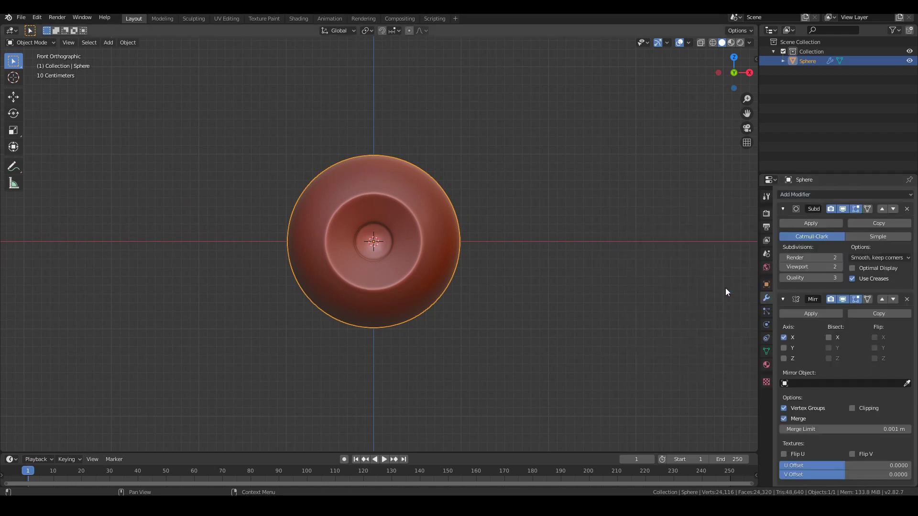
scroll(381, 242, down, 2)
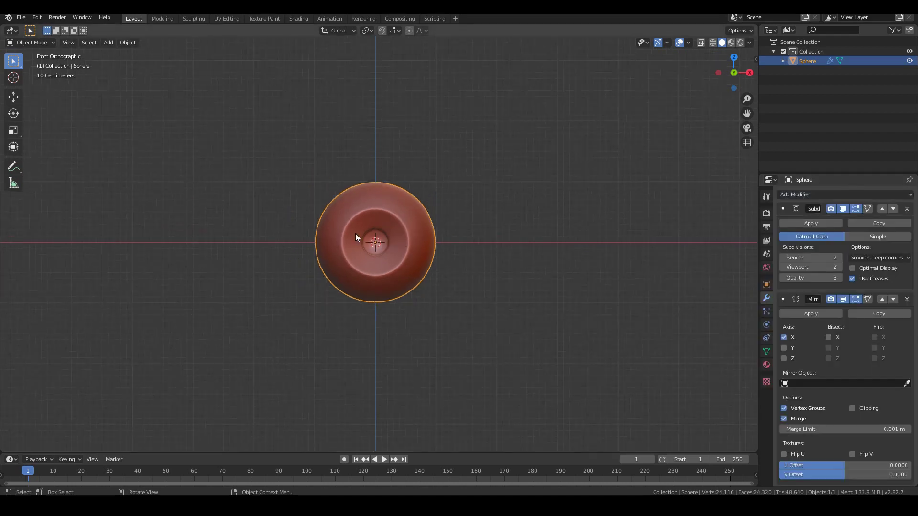
mouse_move(355, 234)
middle_down()
mouse_move(402, 242)
mouse_move(359, 248)
middle_up()
key(KP_1)
scroll(359, 247, up, 5)
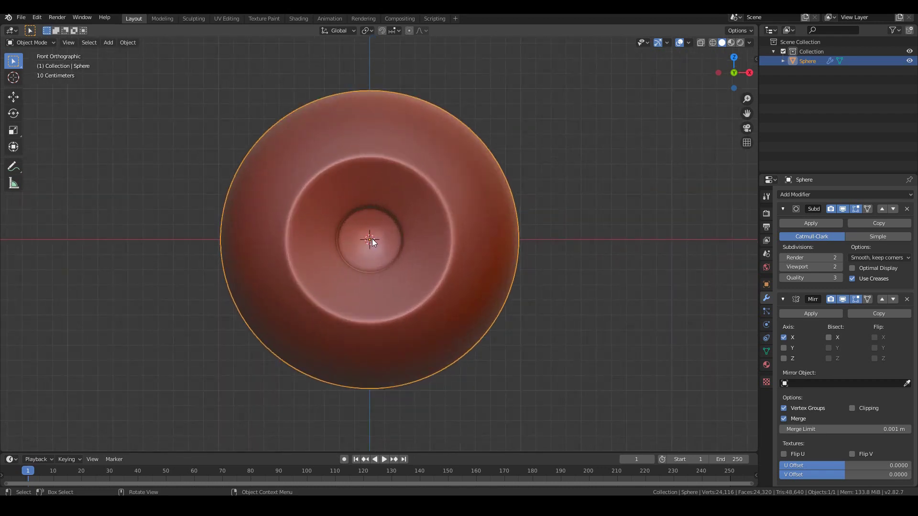
middle_drag(488, 250, 443, 266)
key(KP_1)
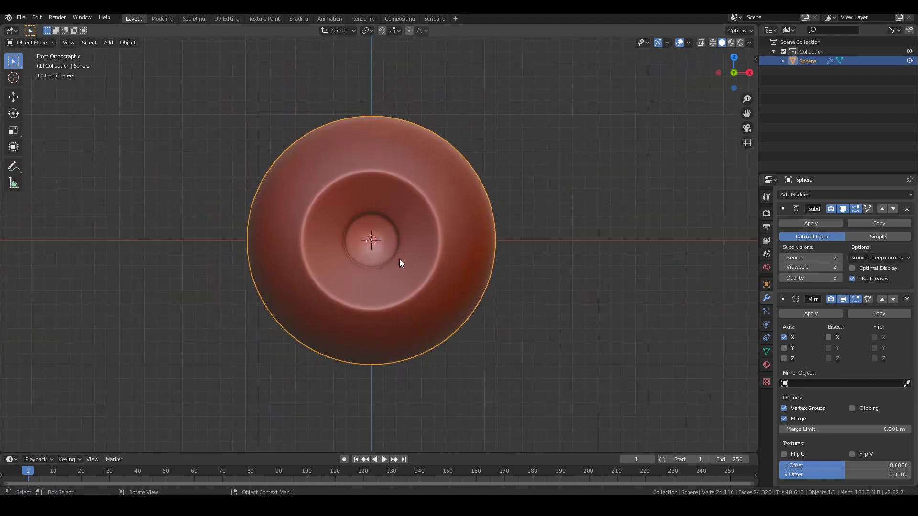
scroll(473, 234, down, 2)
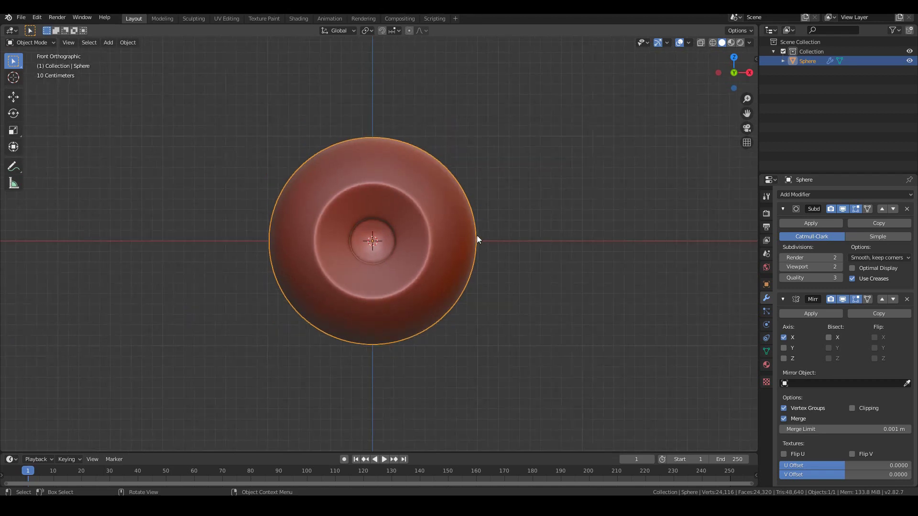
shift+middle_drag(452, 235, 429, 236)
key(Tab)
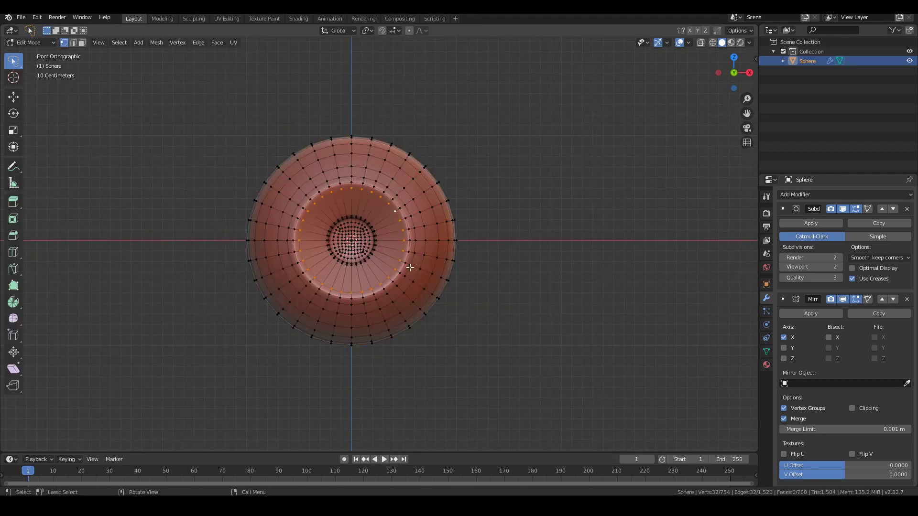
Select the whole mesh and move it along X to reveal the mirrored copy.
key(a)
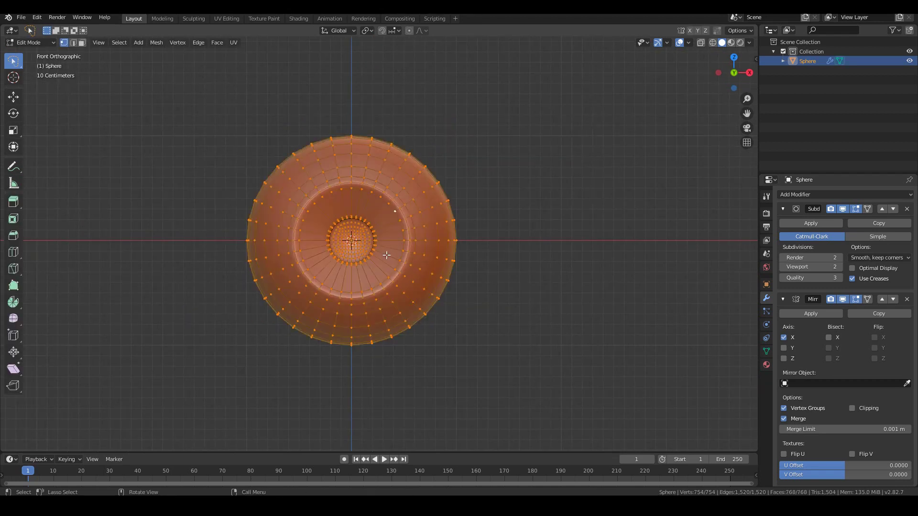
click(120, 43)
click(125, 53)
key(g)
key(x)
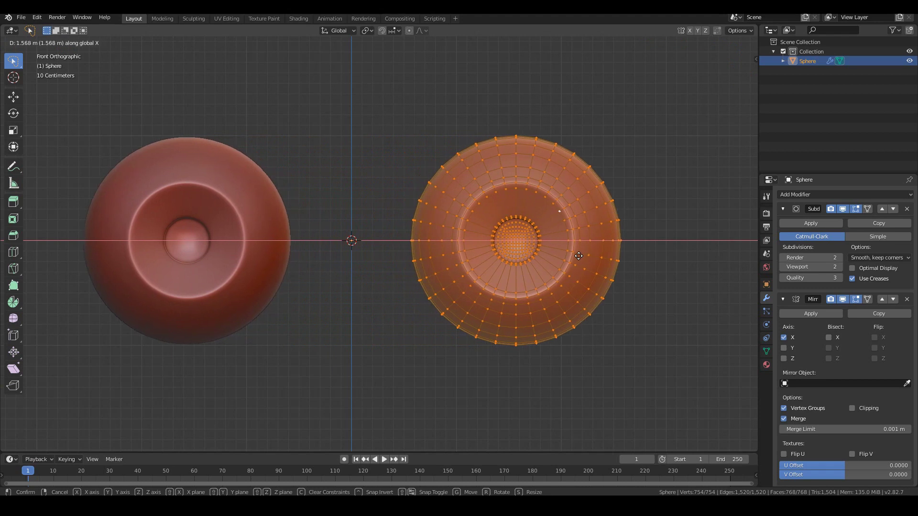
click(618, 257)
key(Tab)
scroll(436, 254, down, 5)
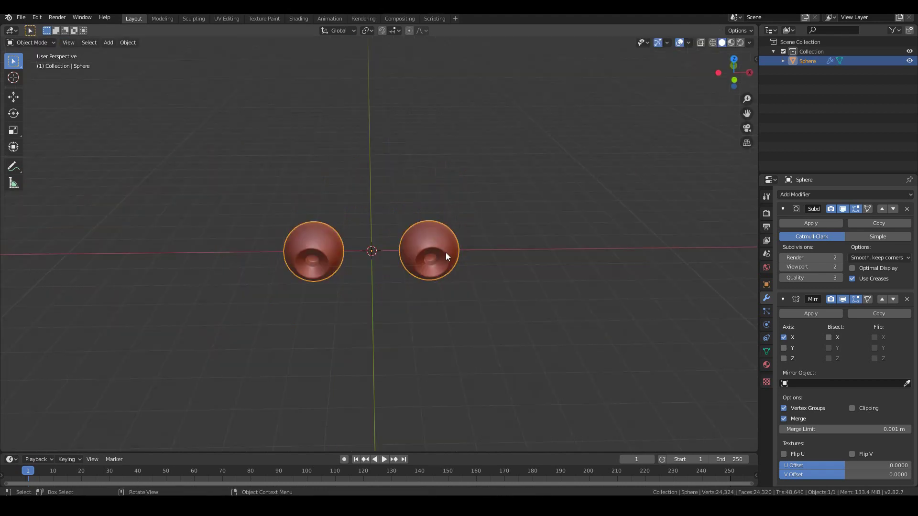
middle_drag(437, 254, 412, 254)
key(KP_1)
scroll(410, 254, up, 2)
scroll(411, 254, down, 3)
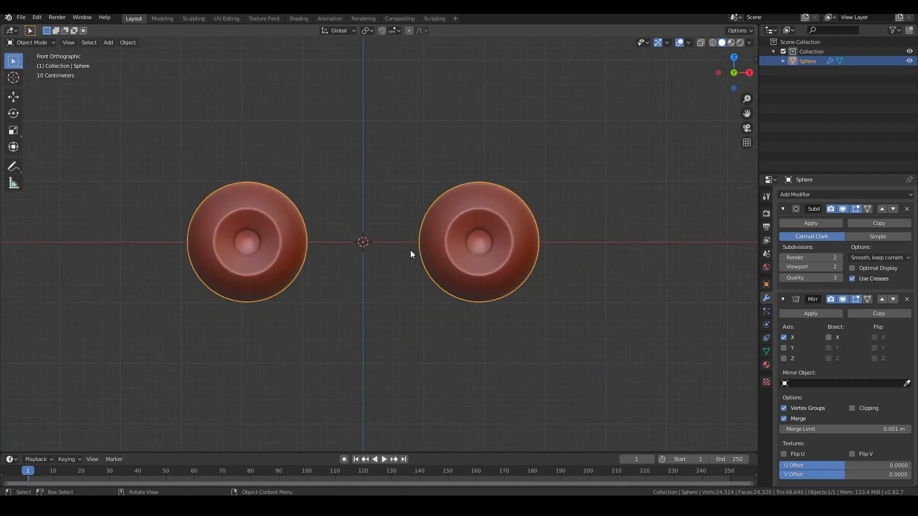
Move the mesh along X again to adjust the gap between the two eyeballs.
key(Tab)
key(Tab)
scroll(481, 257, up, 2)
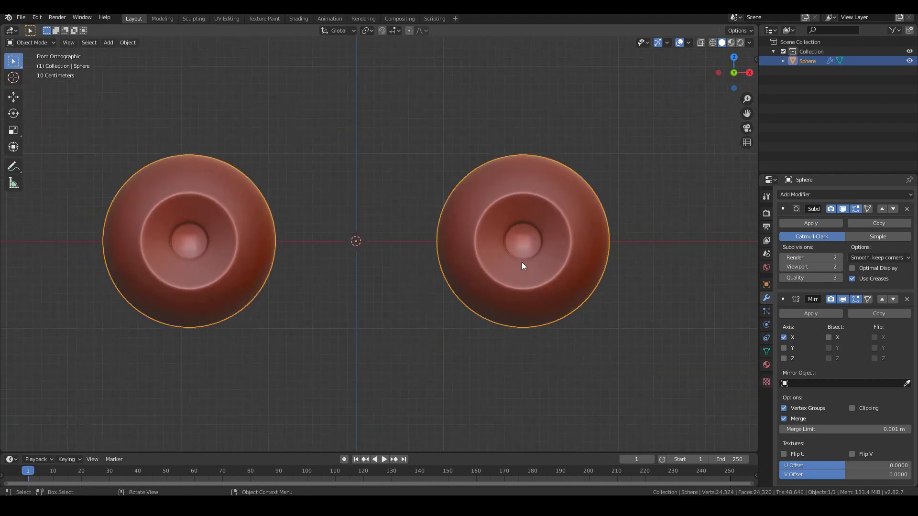
key(Tab)
key(g)
key(x)
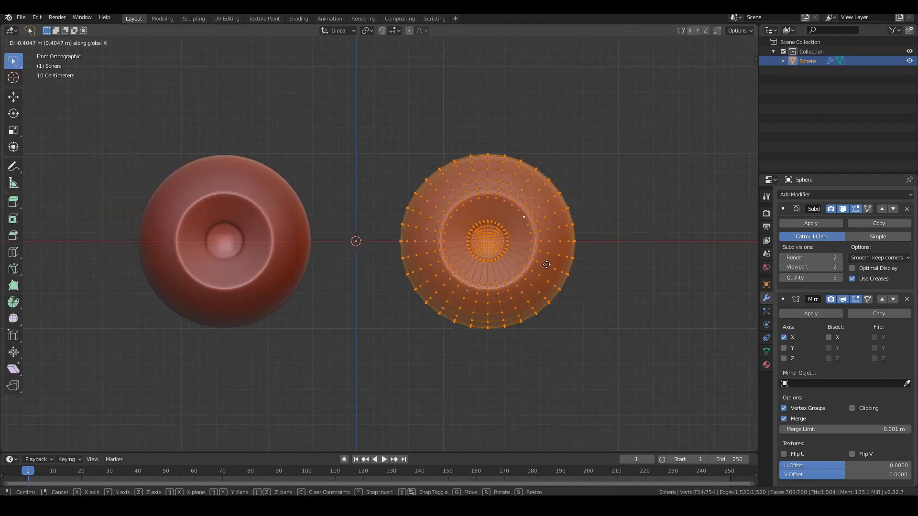
click(609, 264)
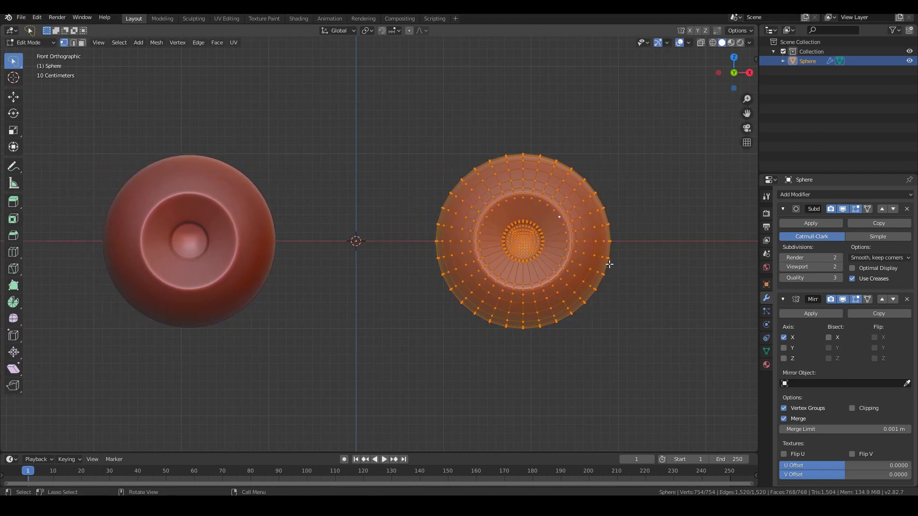
key(Tab)
scroll(563, 256, down, 2)
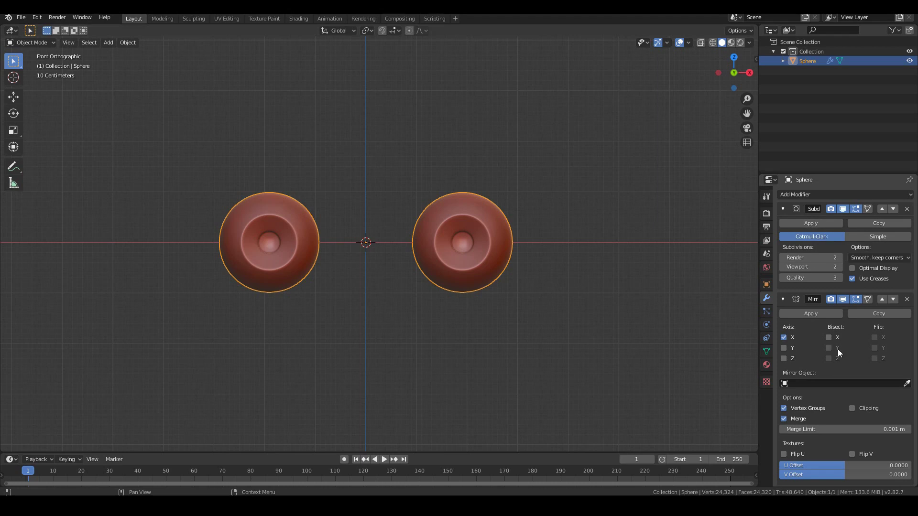
scroll(558, 289, up, 2)
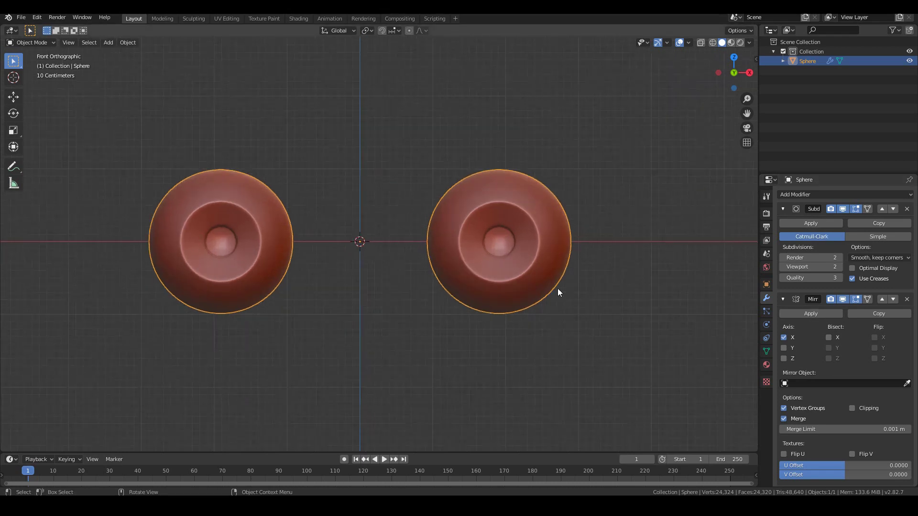
shift+middle_drag(572, 288, 543, 291)
Shift the mesh along X once more to set the final eyeball spacing.
key(Tab)
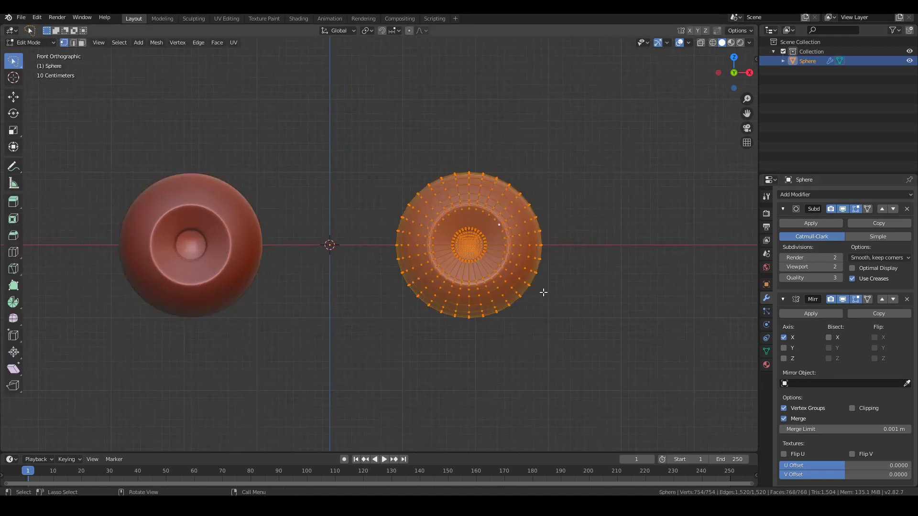
key(g)
key(x)
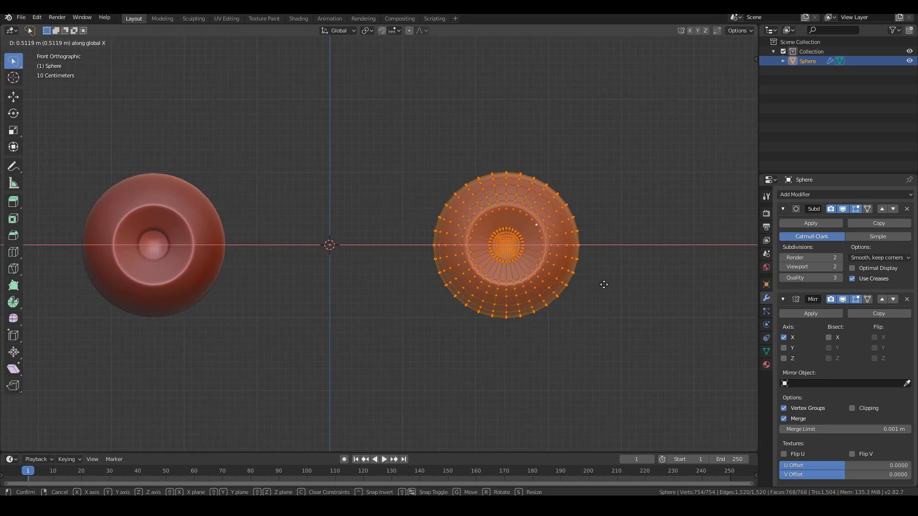
click(570, 285)
key(Tab)
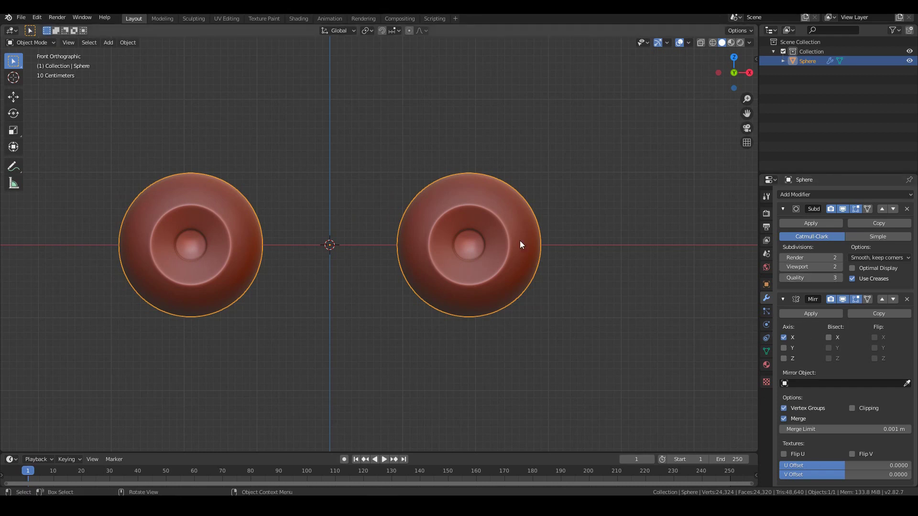
scroll(520, 240, down, 3)
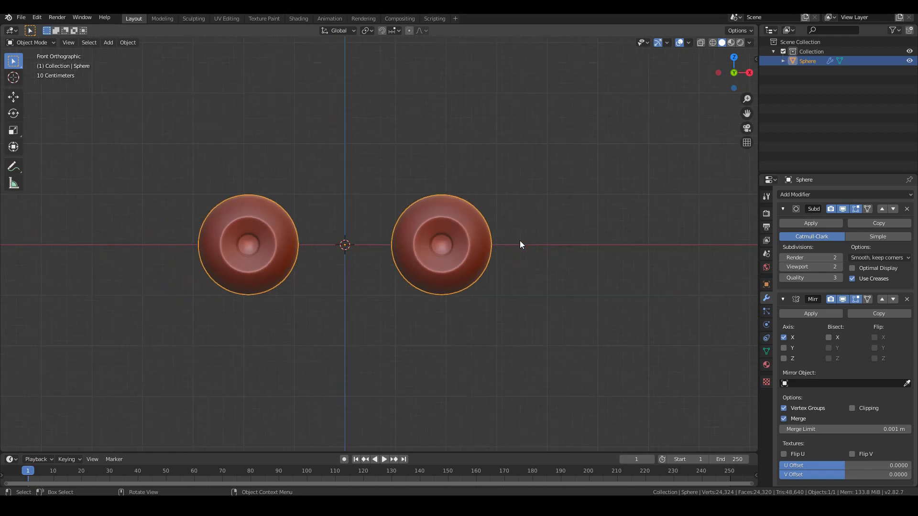
scroll(503, 165, up, 2)
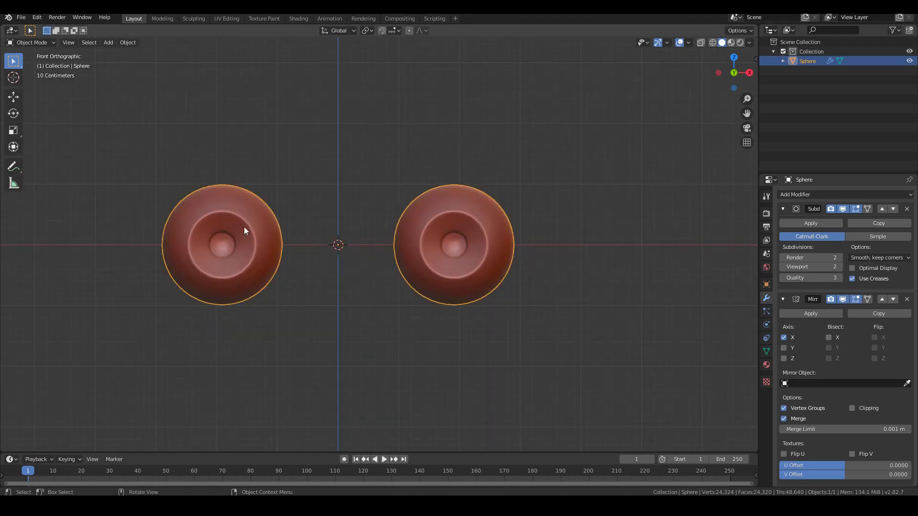
Rename the Sphere object to 'Eyeball' in the Outliner.
double_click(811, 61)
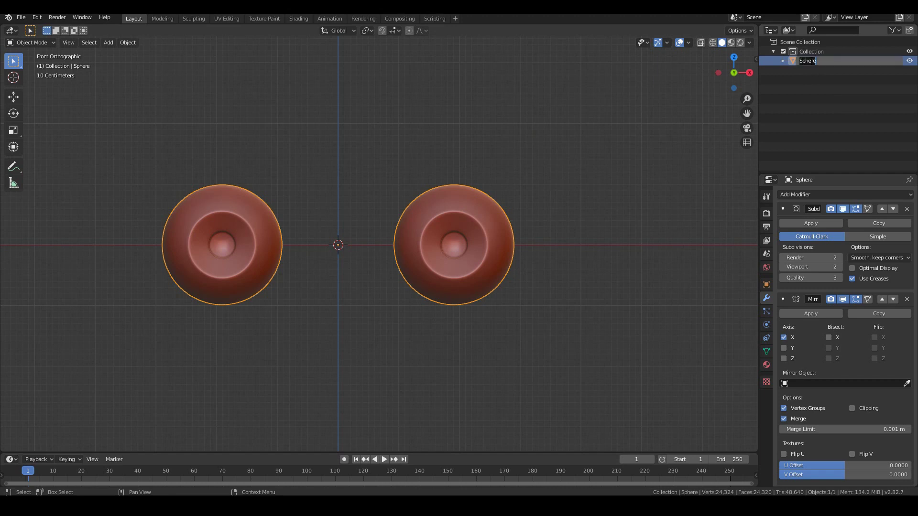
text(Eyeball)
key(Return)
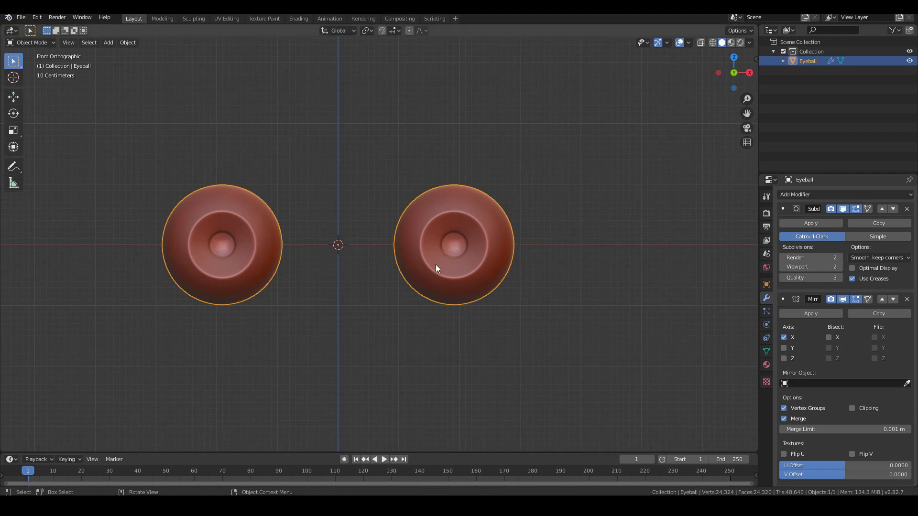
click(21, 17)
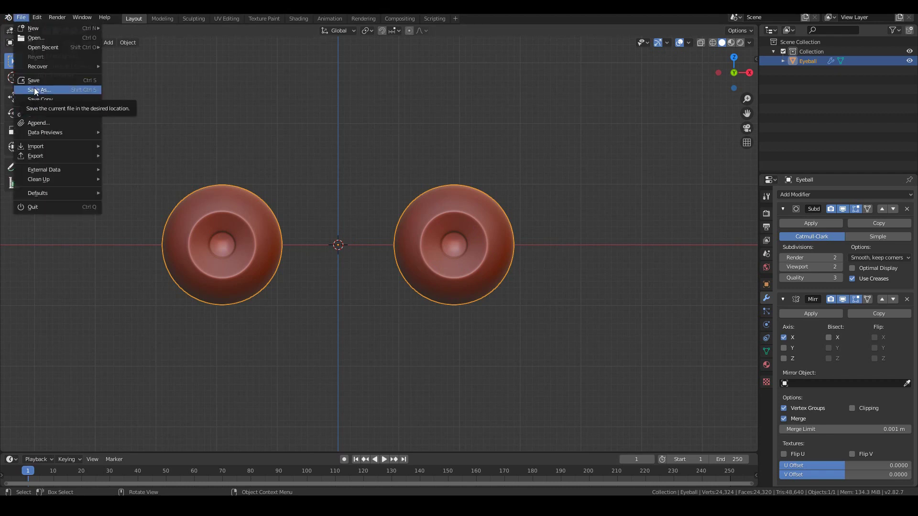
mouse_move(445, 291)
middle_down()
mouse_move(466, 303)
mouse_move(379, 303)
mouse_move(478, 313)
mouse_move(382, 317)
mouse_move(444, 307)
mouse_move(416, 299)
mouse_move(437, 300)
middle_up()
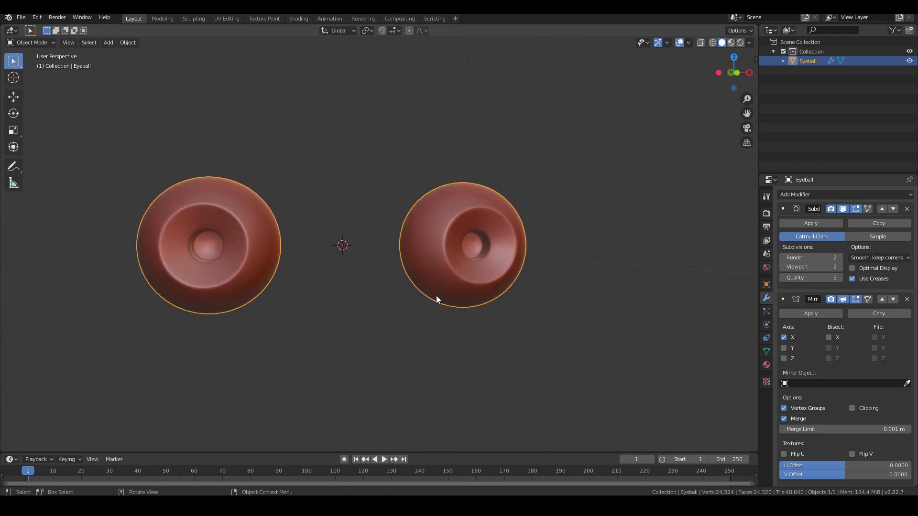
key(KP_1)
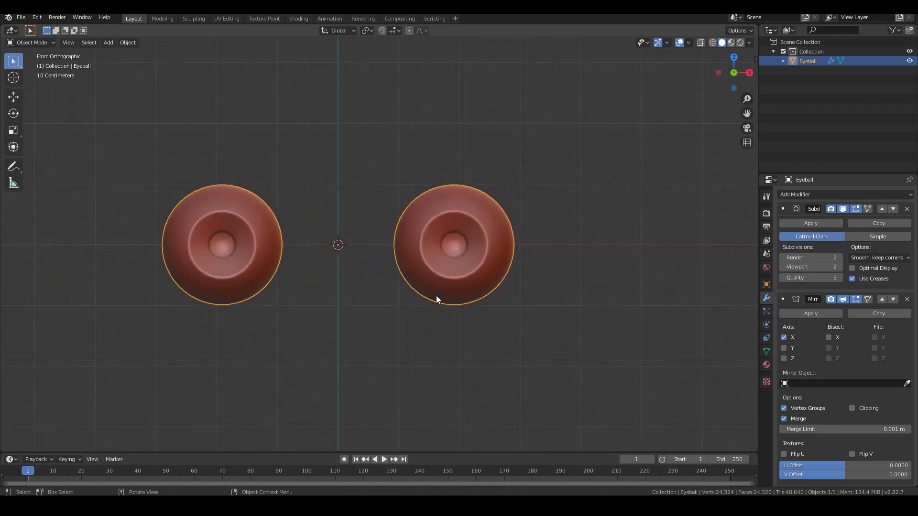